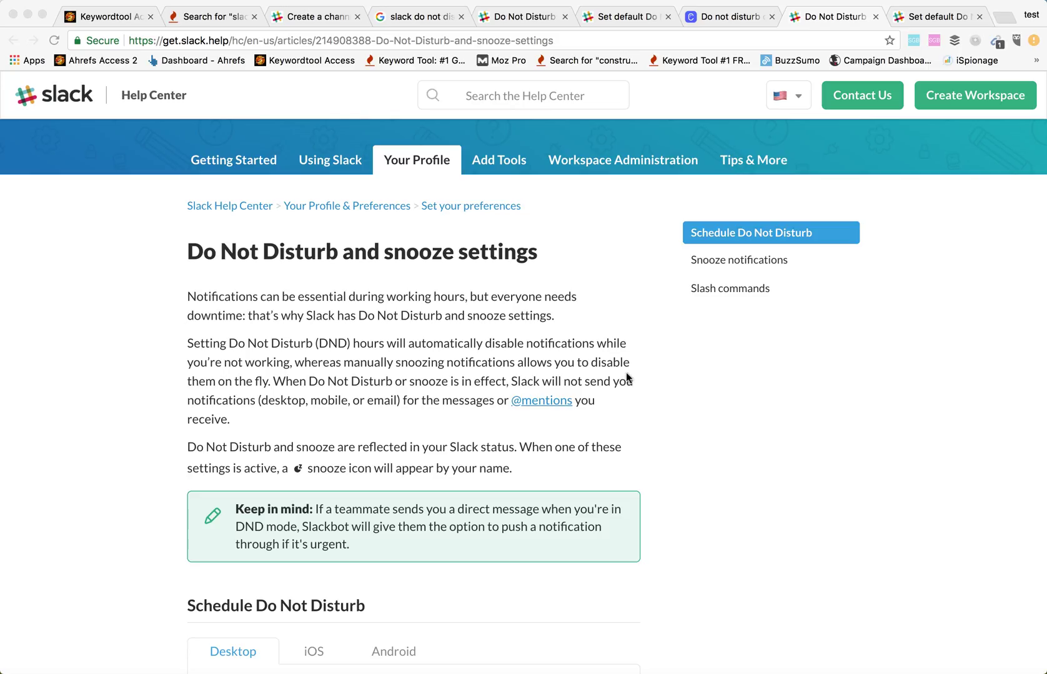
- Read the help article's introduction, its direct message note, and the desktop instructions under Schedule Do Not Disturb
scroll(626, 372, "down", 1)
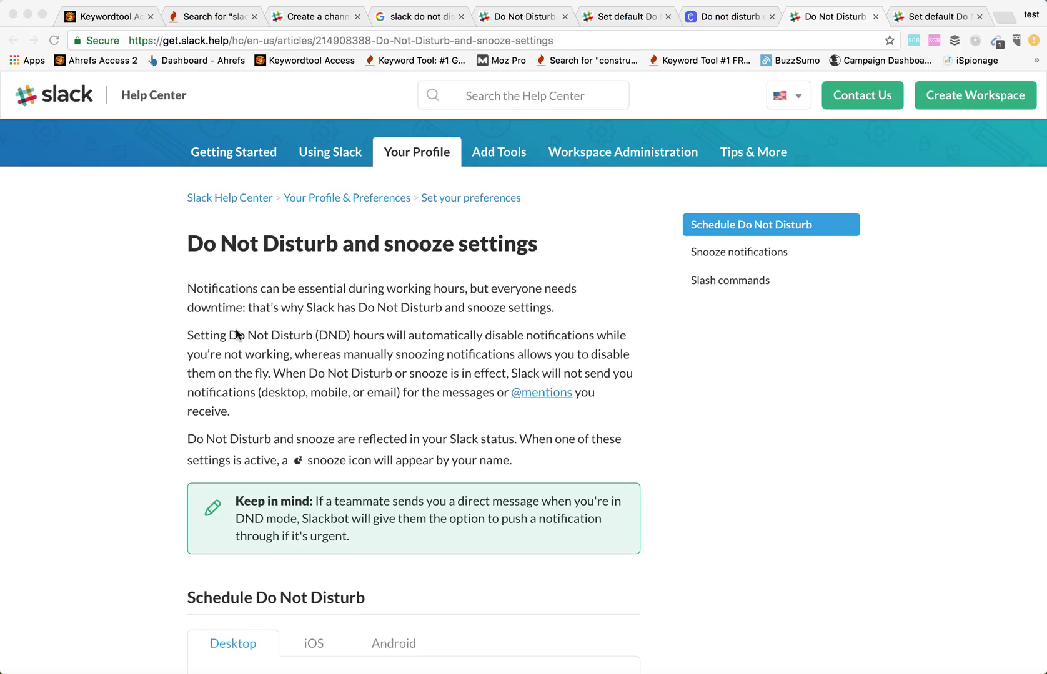
left_click(235, 335)
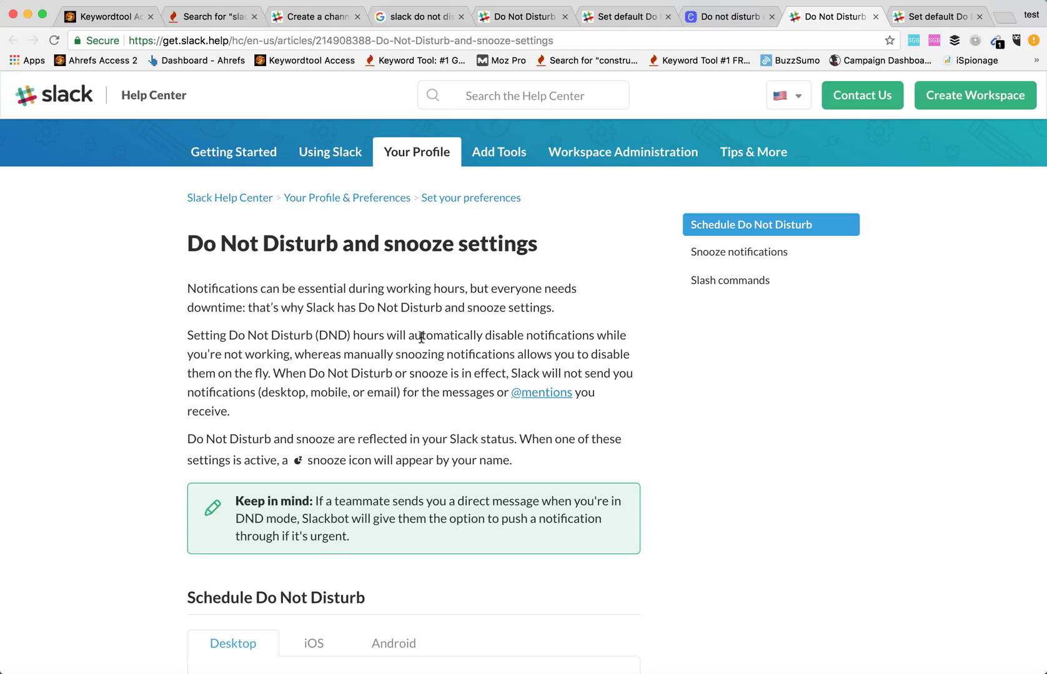
left_click_drag(422, 337, 512, 331)
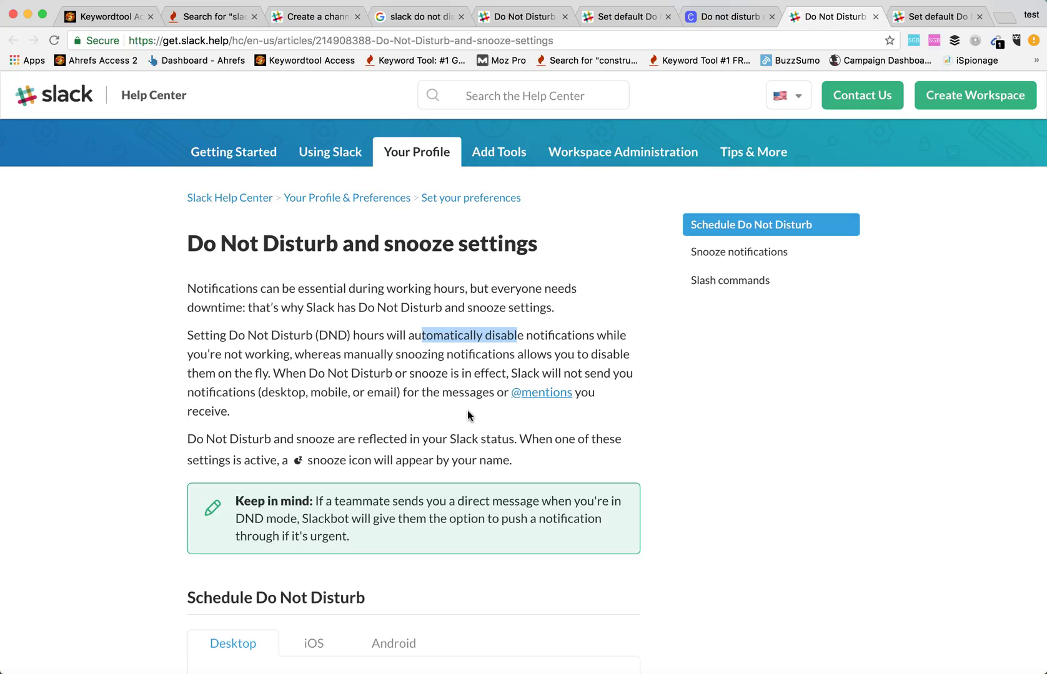
scroll(440, 392, "down", 3)
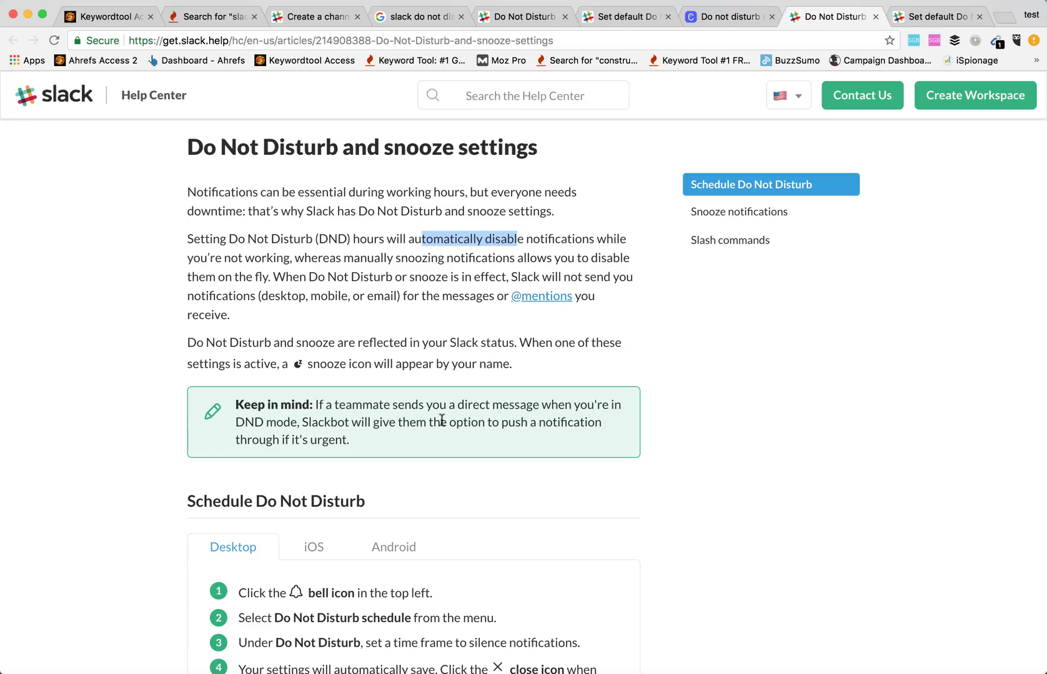
scroll(441, 420, "down", 1)
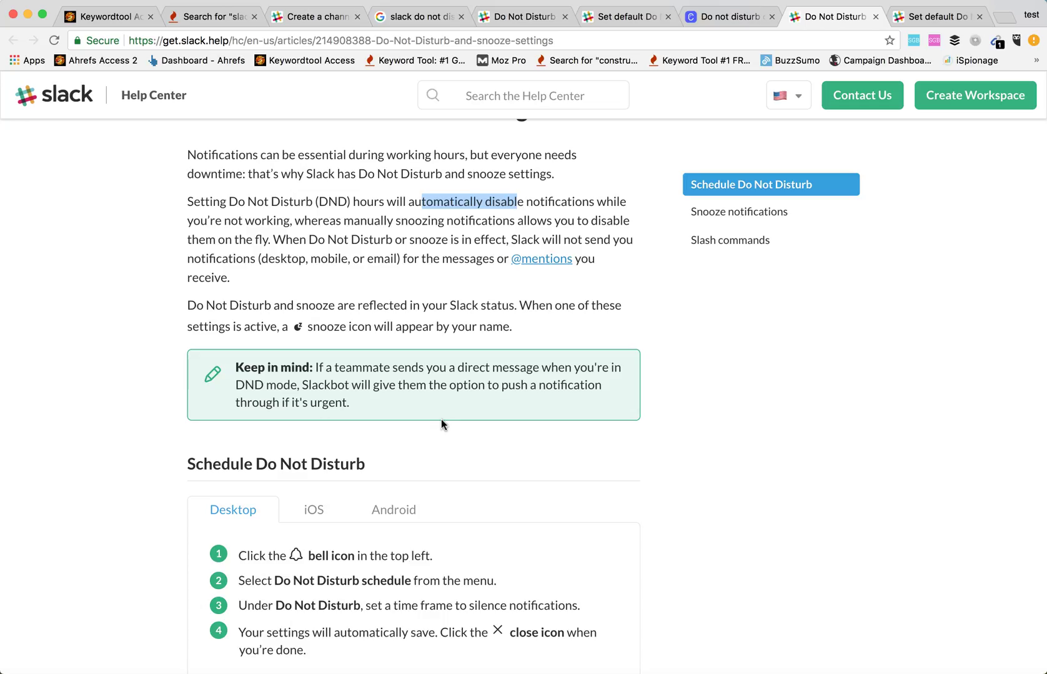
scroll(441, 424, "down", 5)
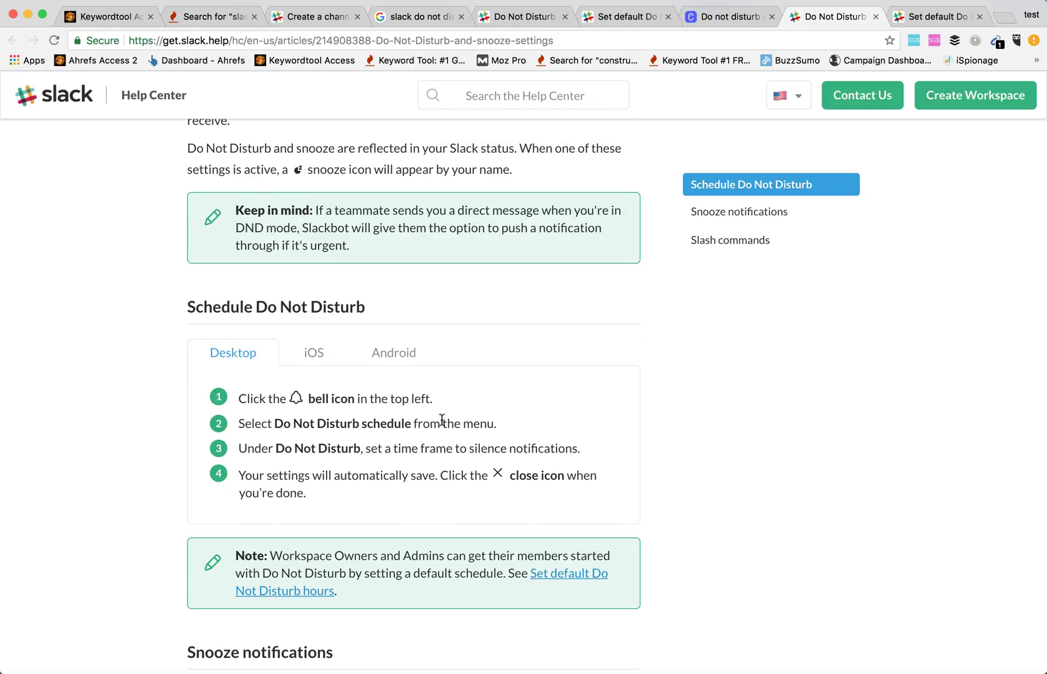
- Switch to the Slack desktop app and open the Do Not Disturb schedule from the notification options
left_click(941, 657)
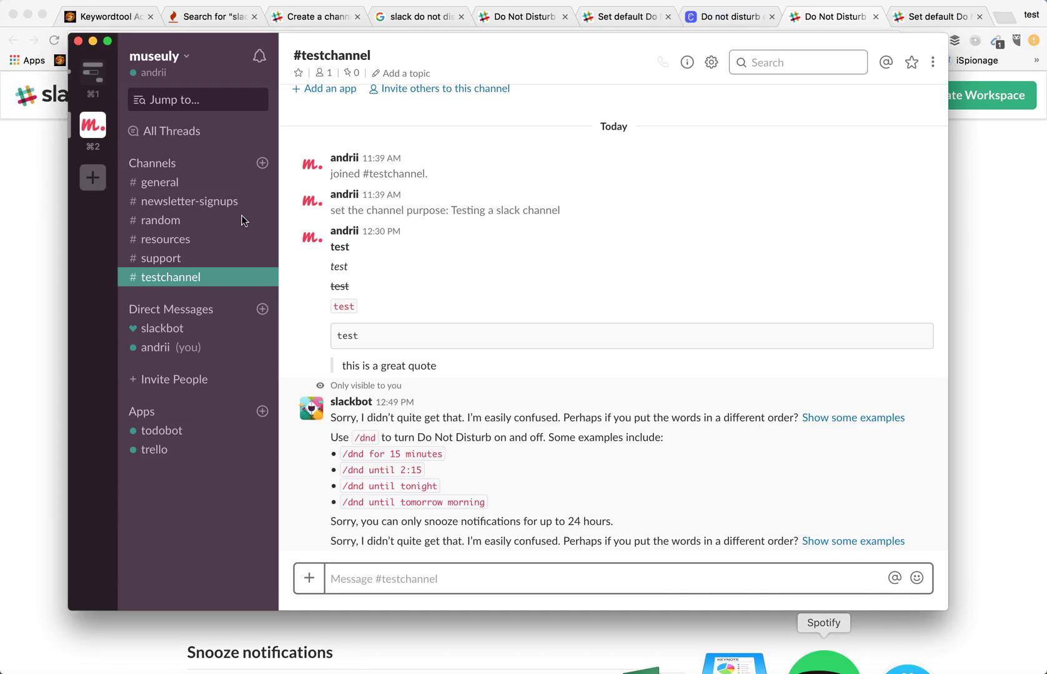
left_click(259, 59)
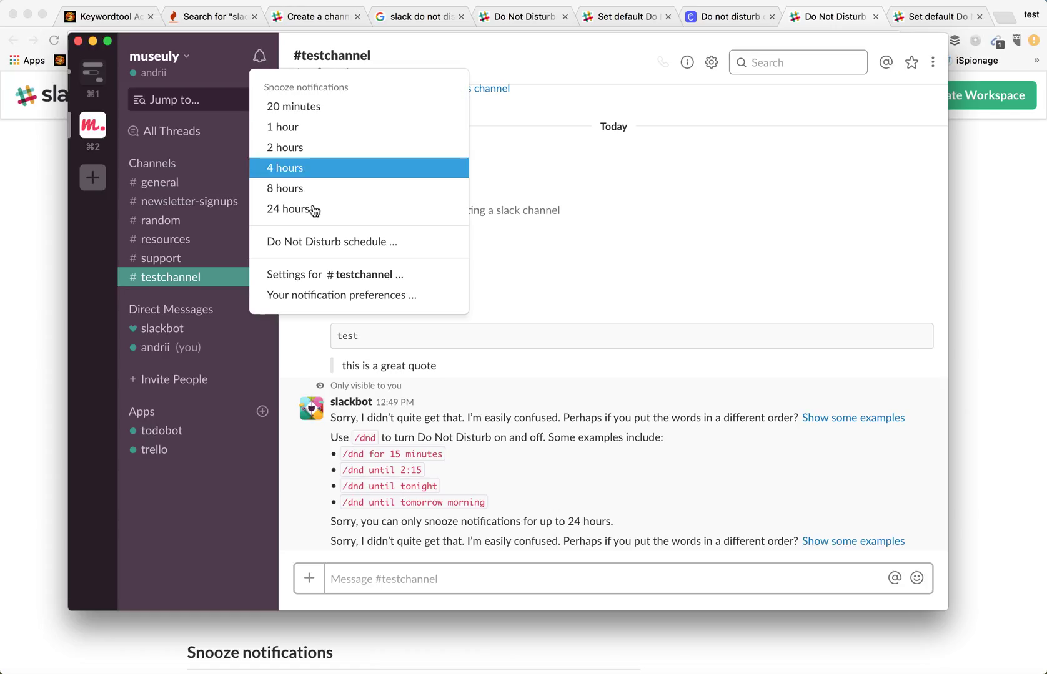
left_click(323, 248)
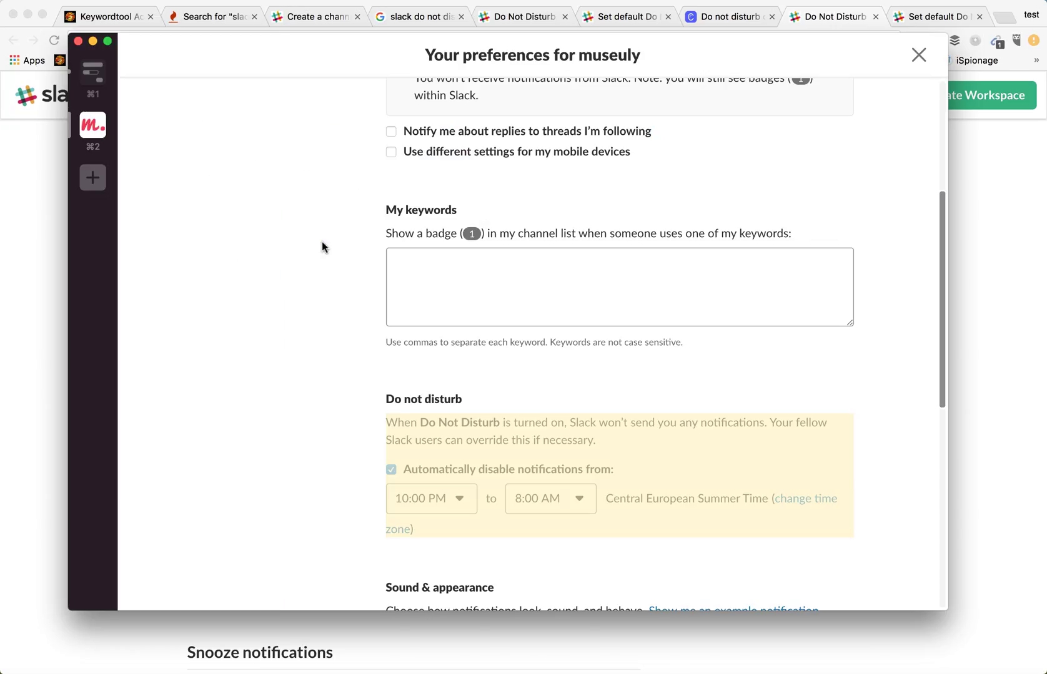
- Look through the end and start time choices for automatically disabling notifications, keeping the existing schedule
scroll(322, 243, "down", 3)
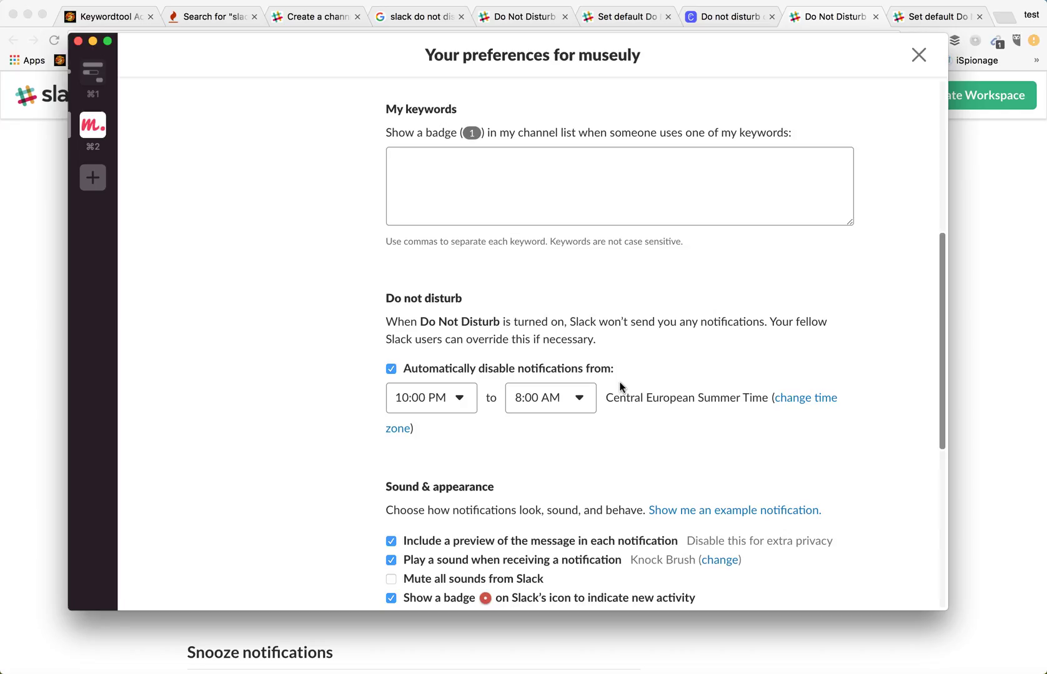
left_click(581, 404)
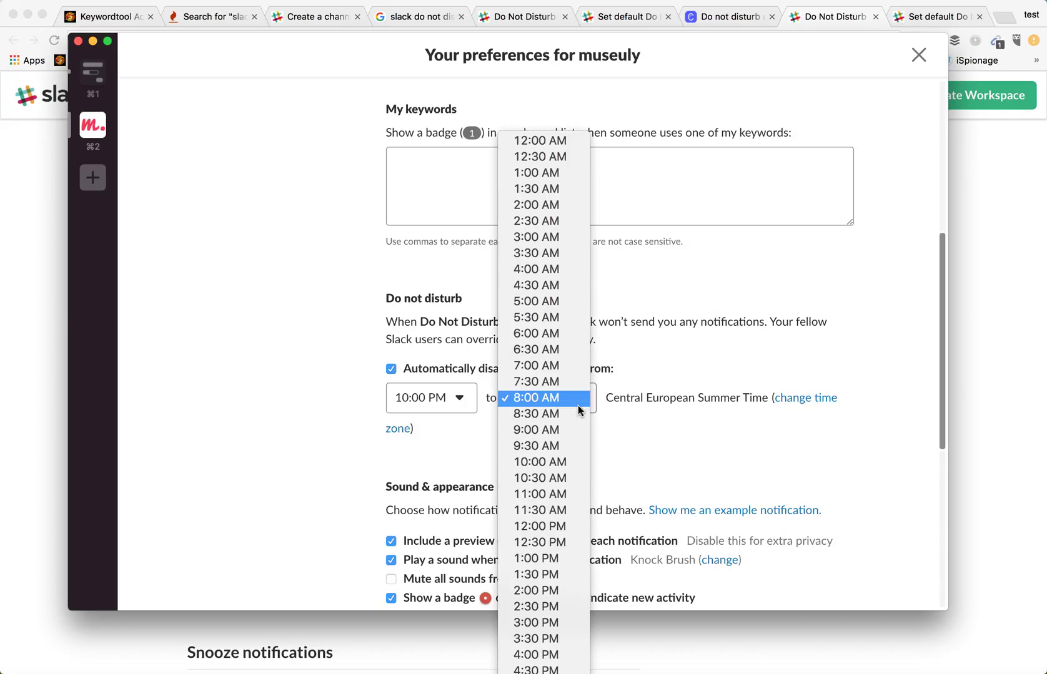
left_click(665, 359)
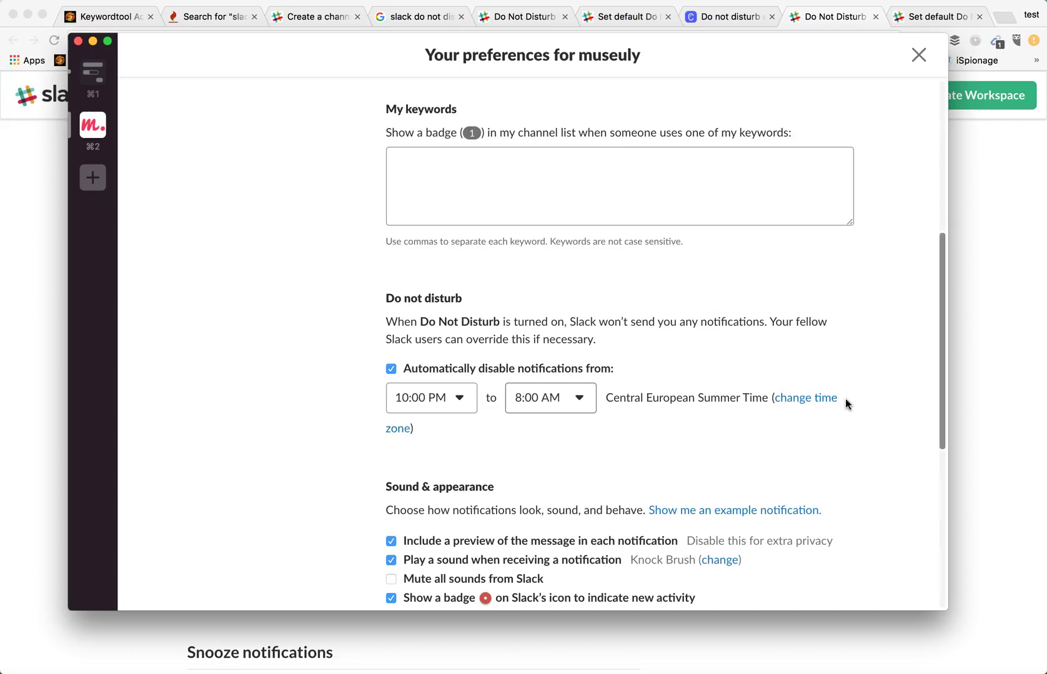
left_click(464, 404)
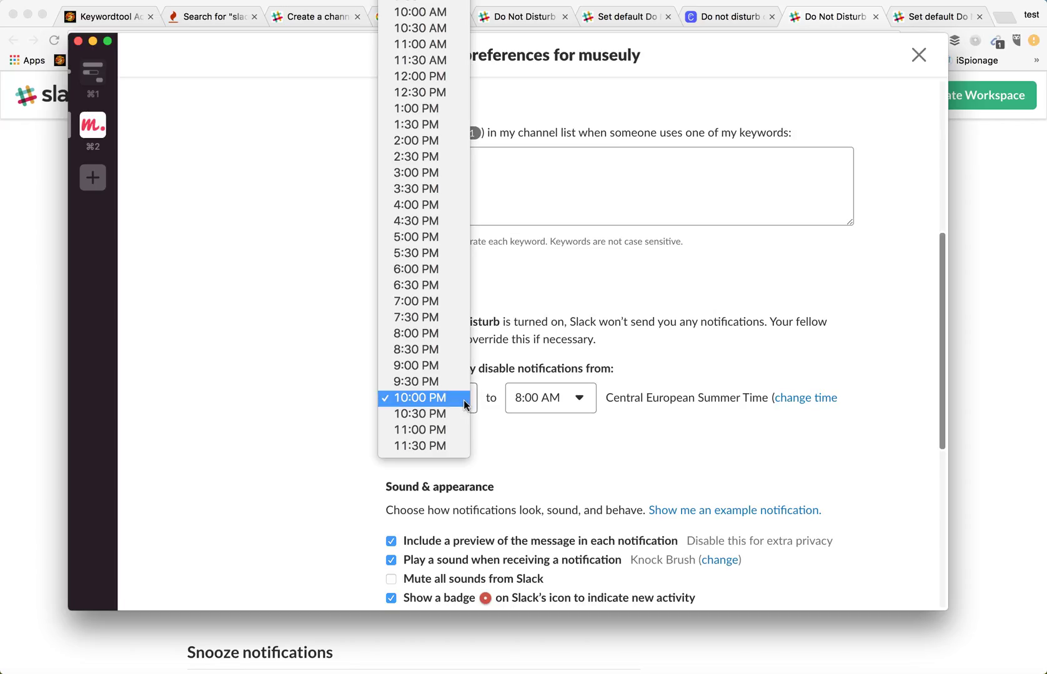
left_click(269, 404)
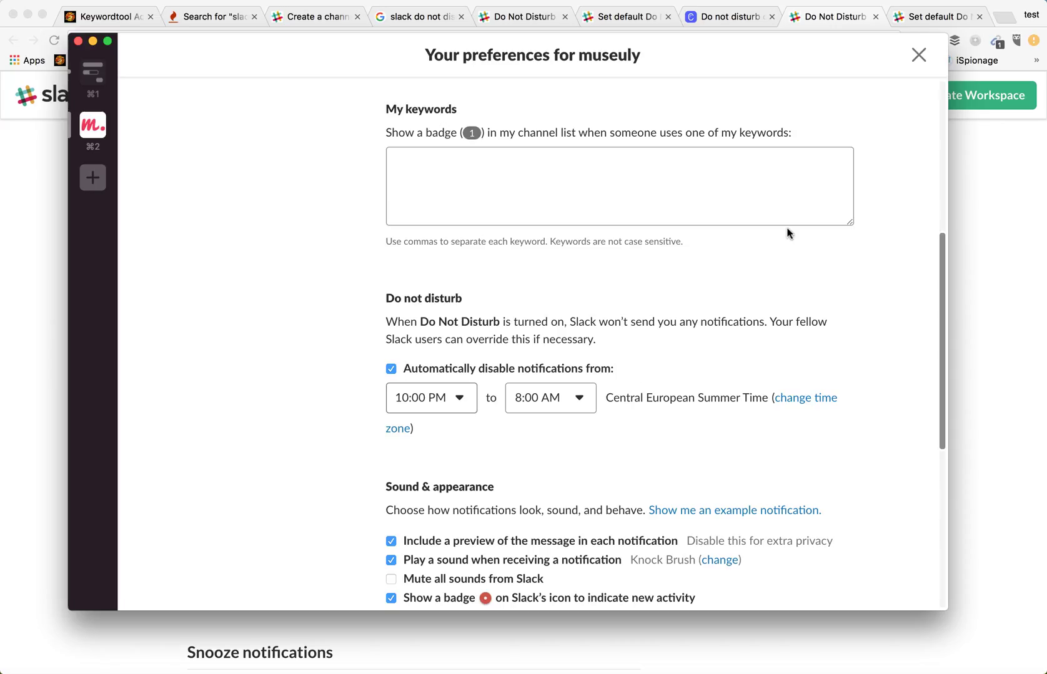
- Close the preferences and return to the help article in Chrome to read the Snooze notifications section
left_click(922, 62)
left_click(50, 275)
scroll(160, 400, "down", 7)
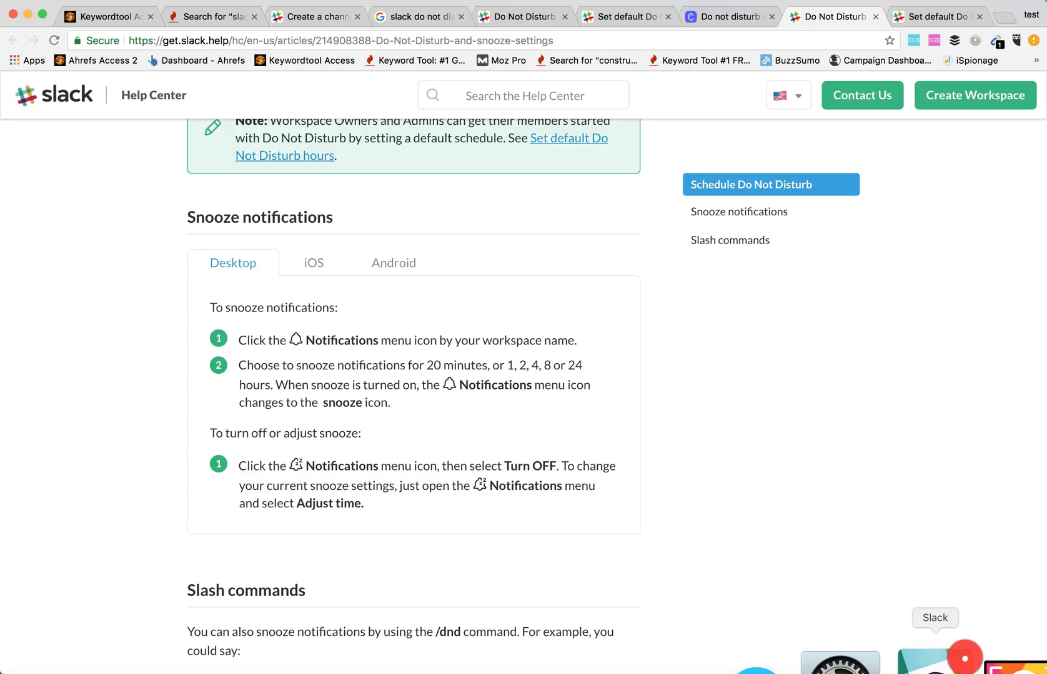
- Switch to Slack and snooze notifications for 20 minutes
left_click(897, 659)
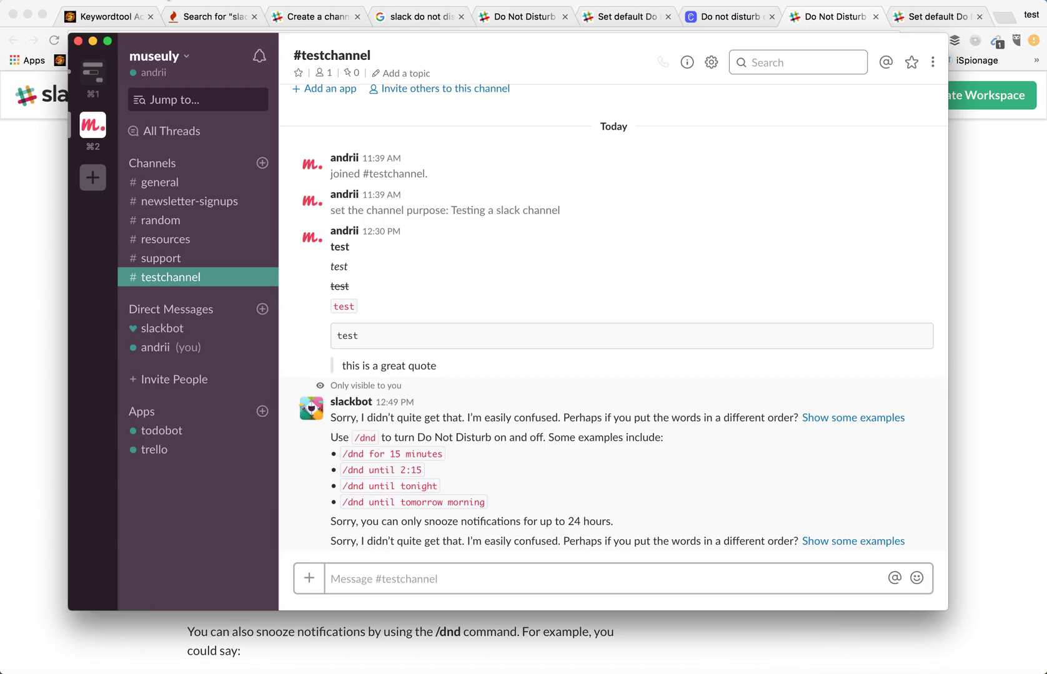
left_click(261, 59)
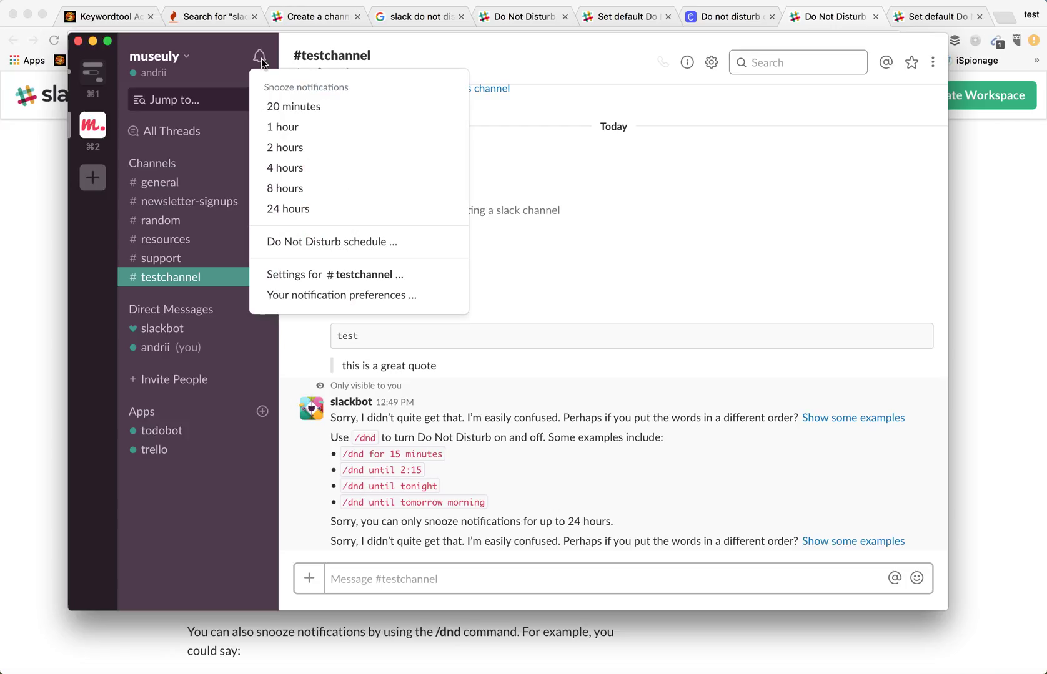
left_click(312, 108)
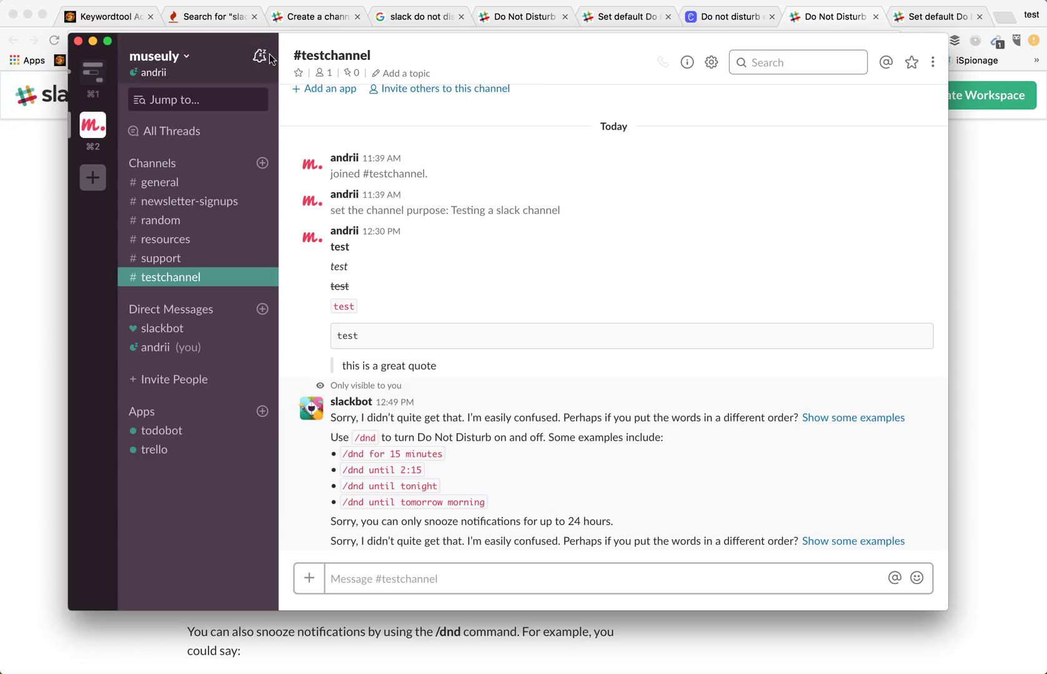
- View the snooze's Adjust time options, then turn Do Not Disturb off
left_click(260, 58)
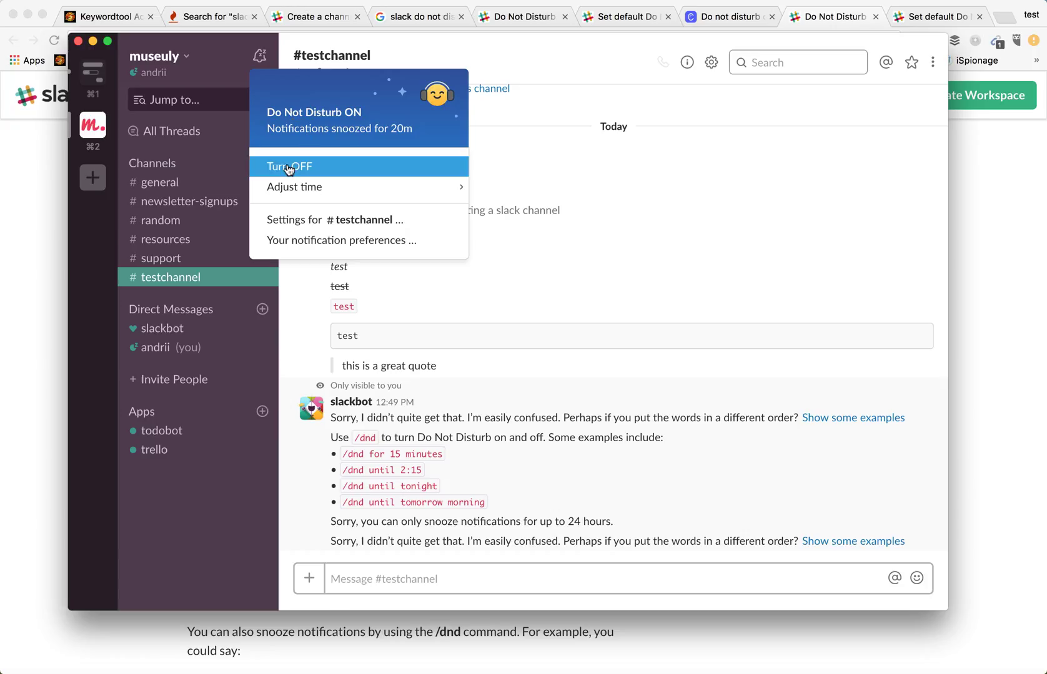
mouse_move(294, 196)
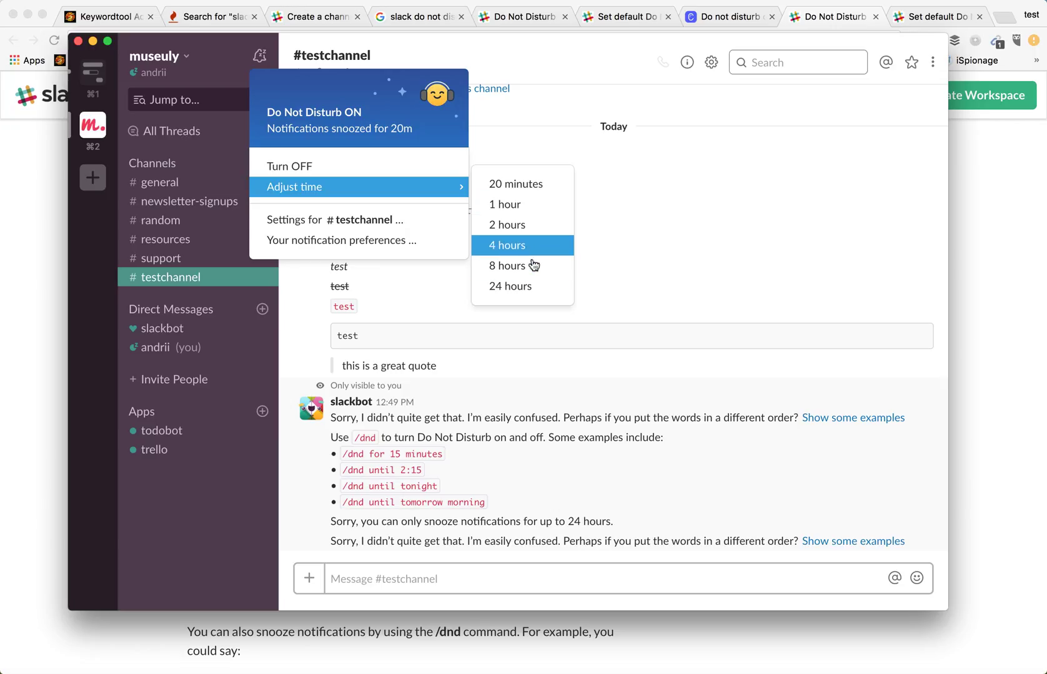
left_click(294, 168)
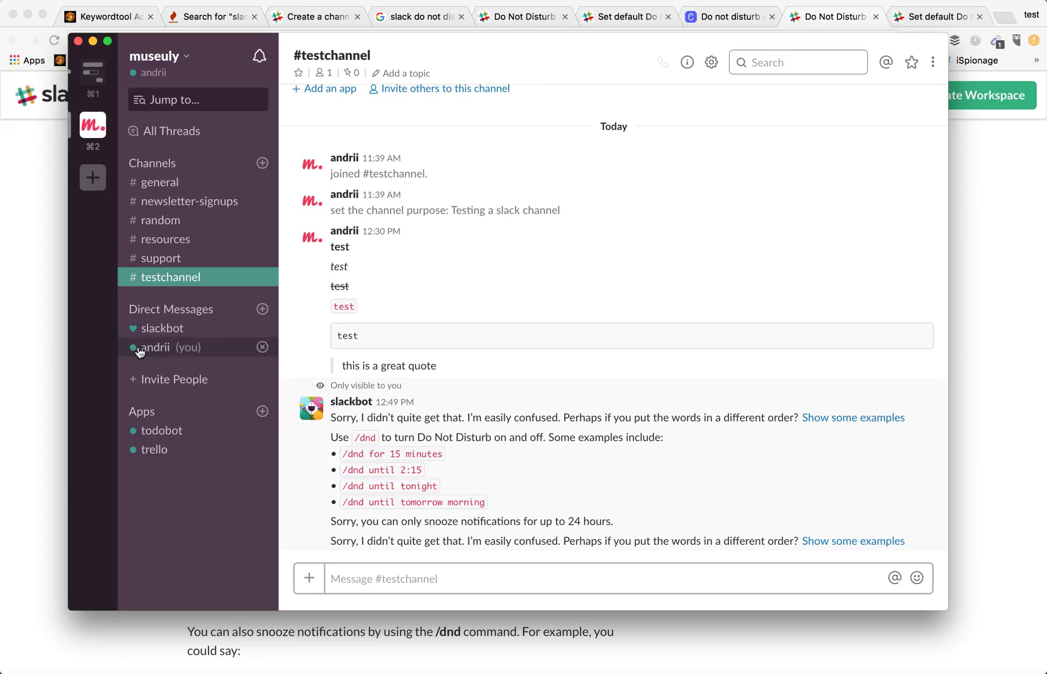
mouse_move(137, 352)
- Return to the help article in Chrome and read the Slash commands section and its note on snoozing
left_click(43, 351)
scroll(144, 399, "down", 5)
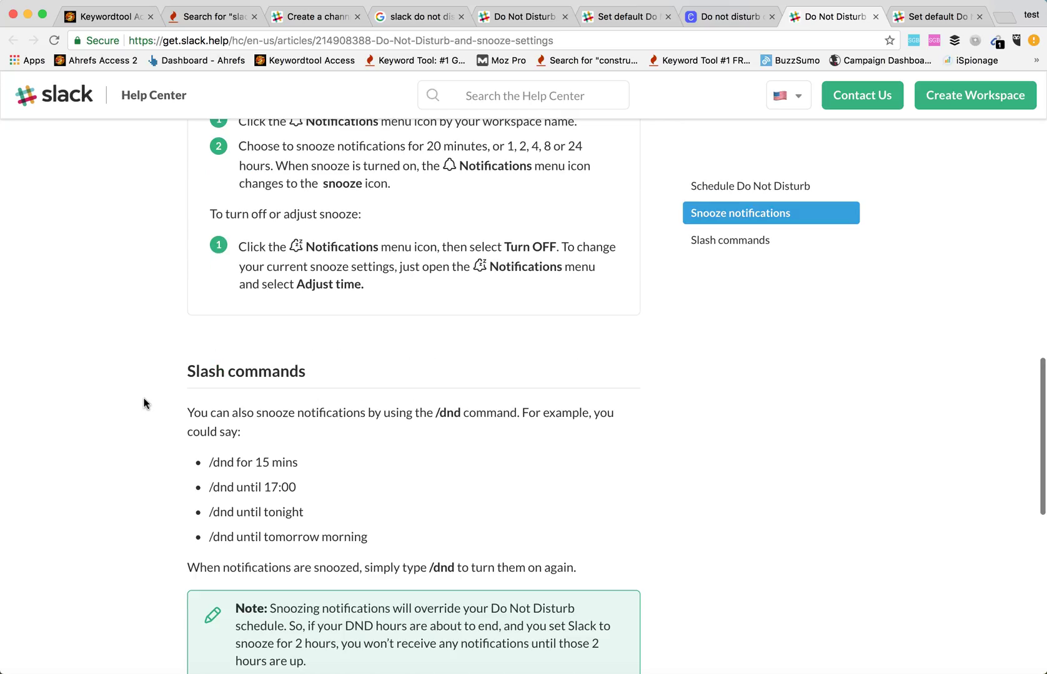
scroll(144, 397, "down", 3)
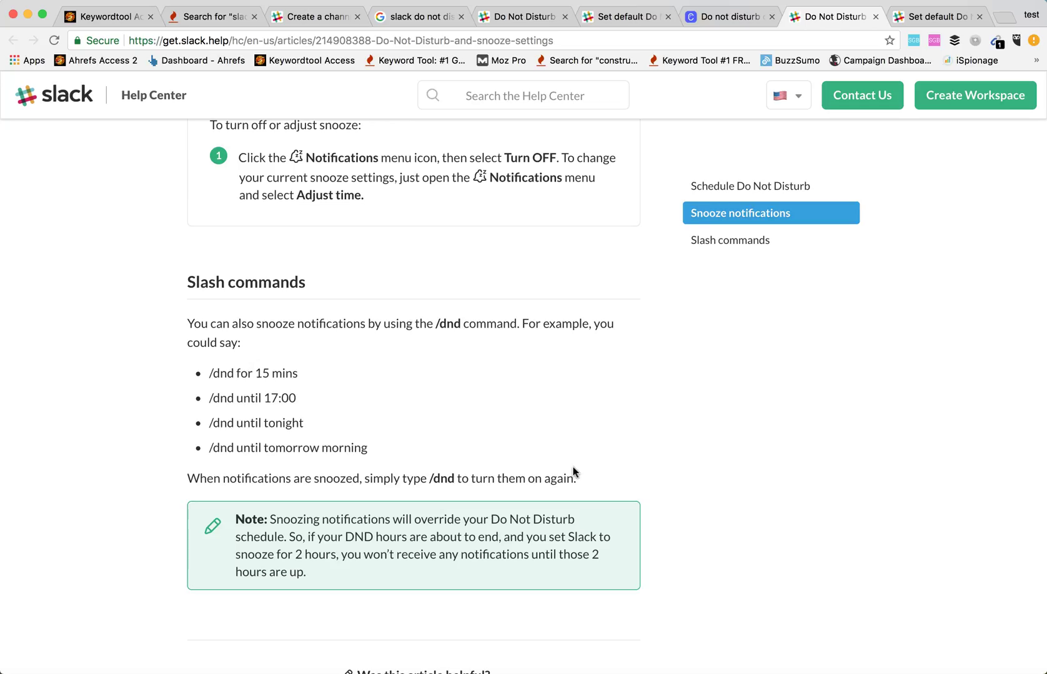
- Switch to Slack and send the command "/dnd for 20 mins" in #testchannel
left_click(911, 665)
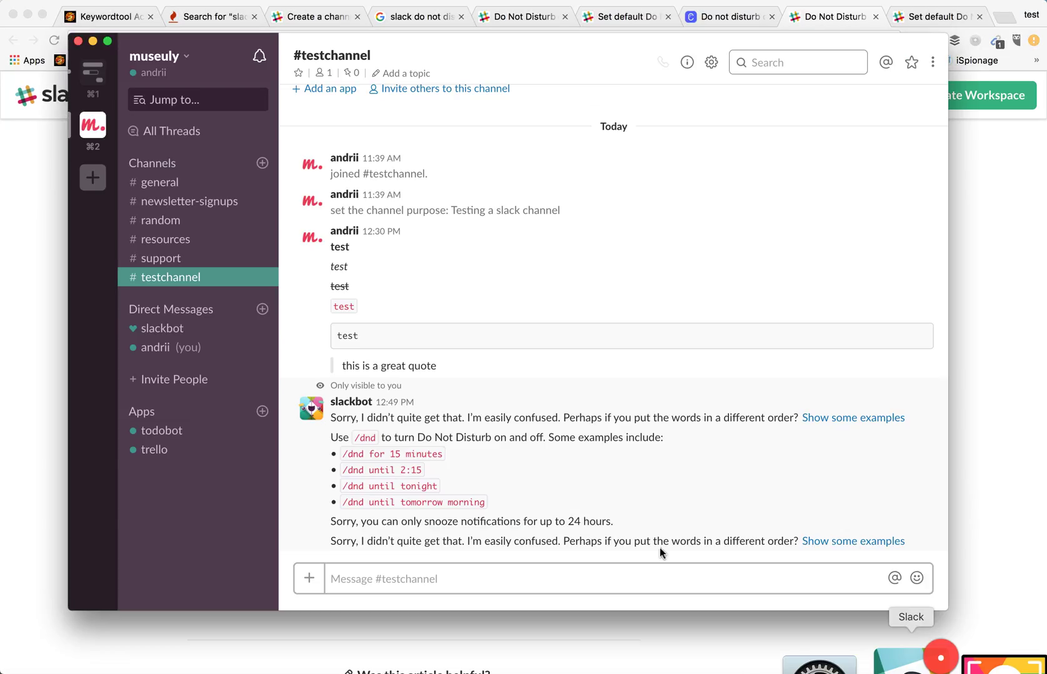
left_click(527, 573)
type("/")
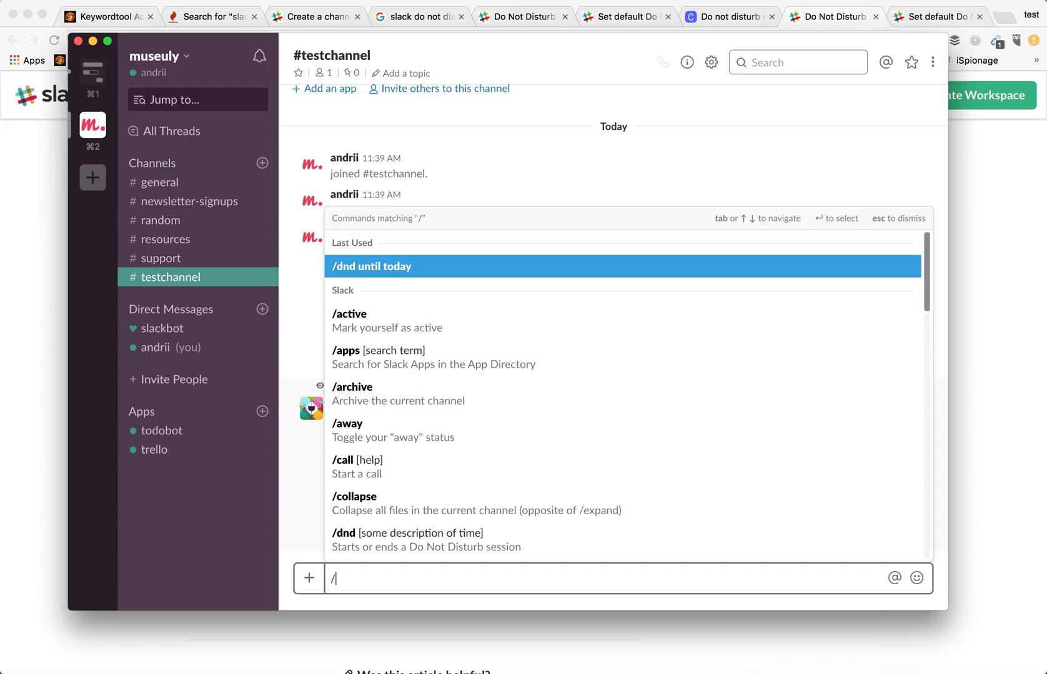
type("dnd for ")
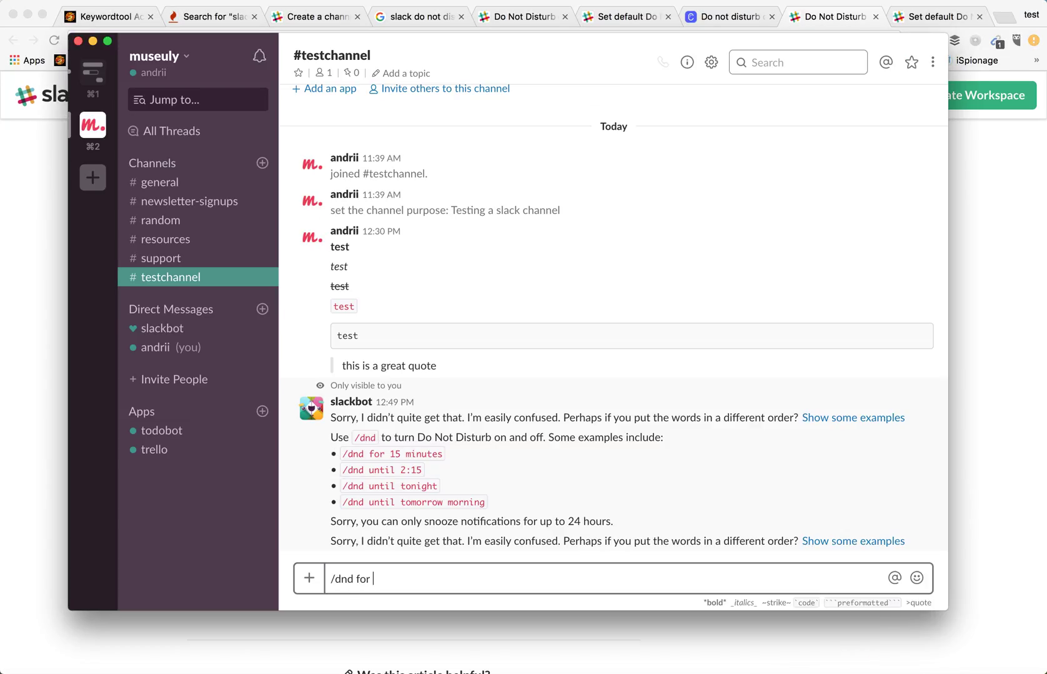
type("20 mins")
key("Return")
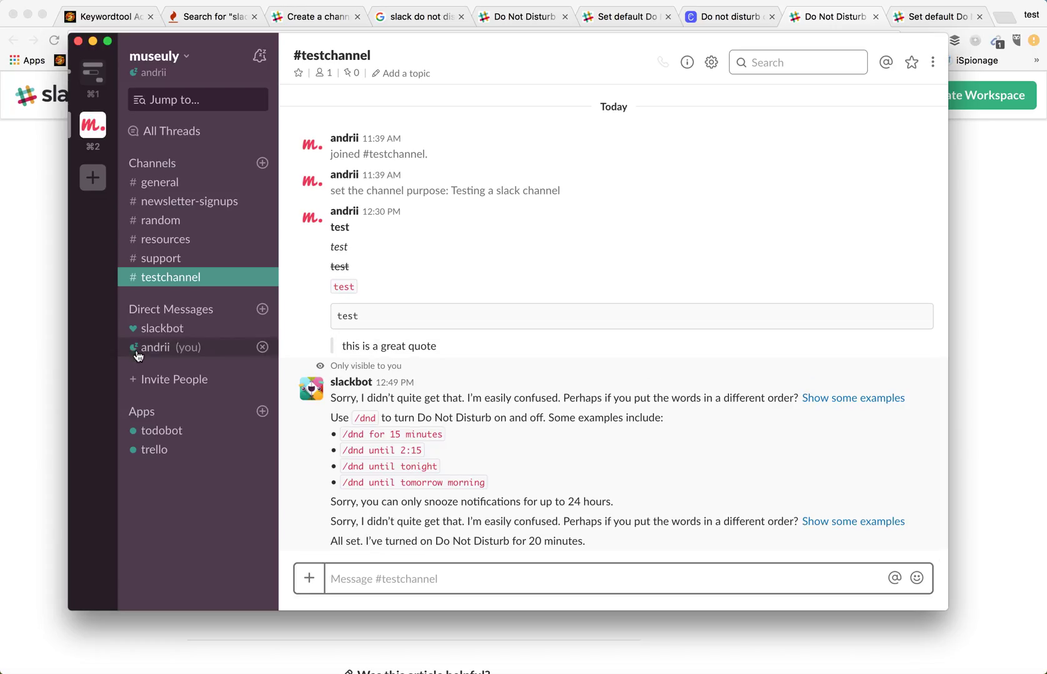
- Check your own status under Direct Messages, then end the Do Not Disturb session started by the slash command
mouse_move(137, 354)
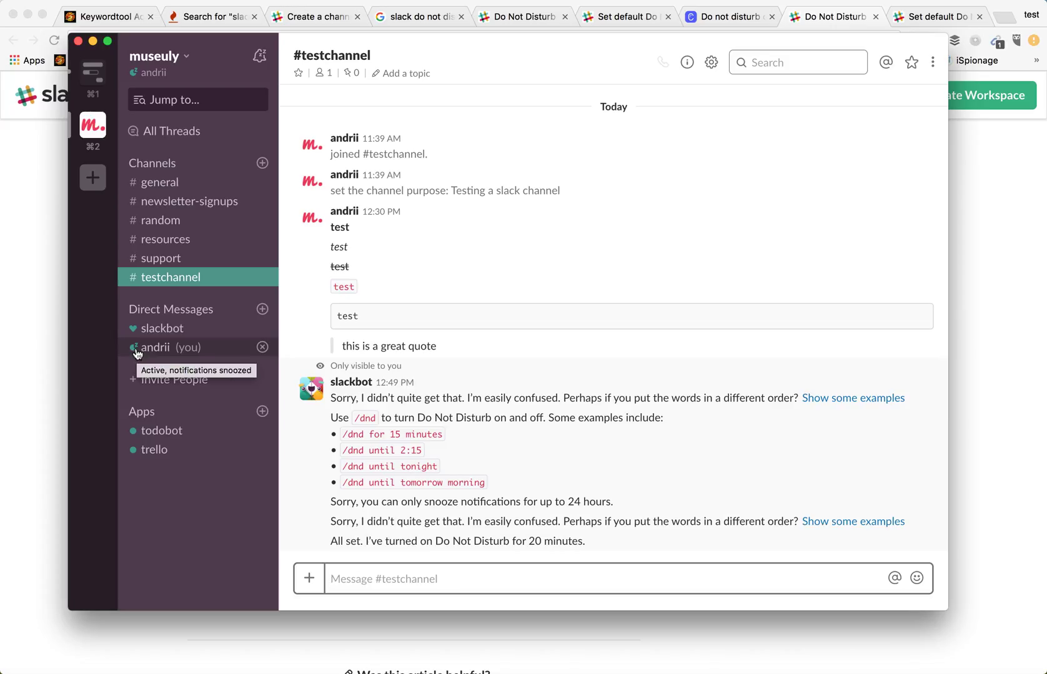
left_click(260, 58)
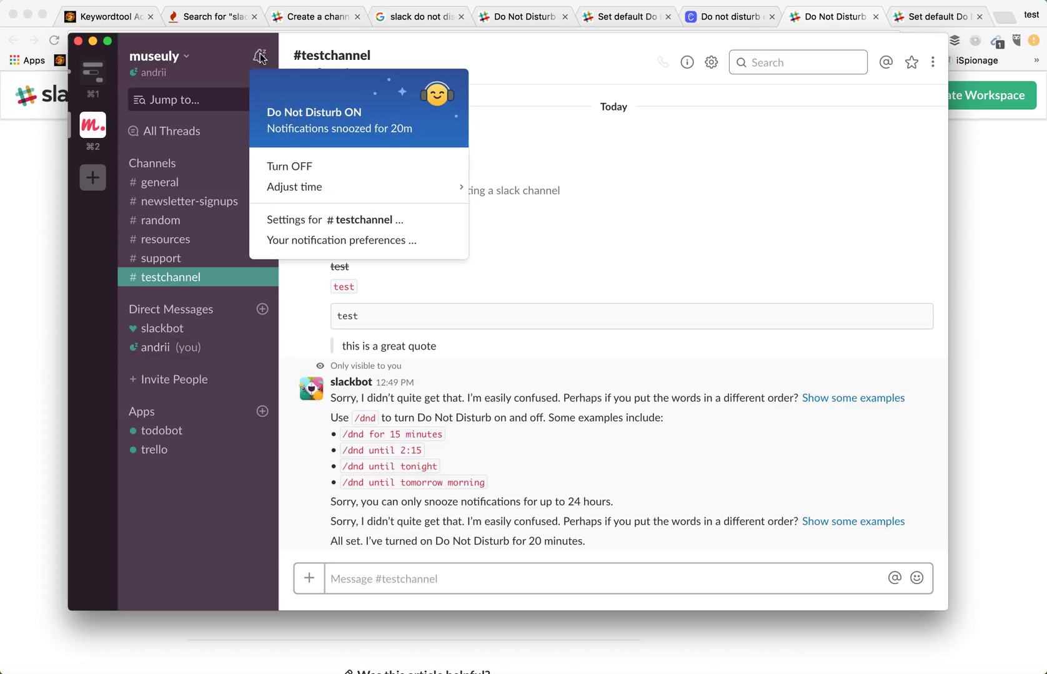
left_click(293, 172)
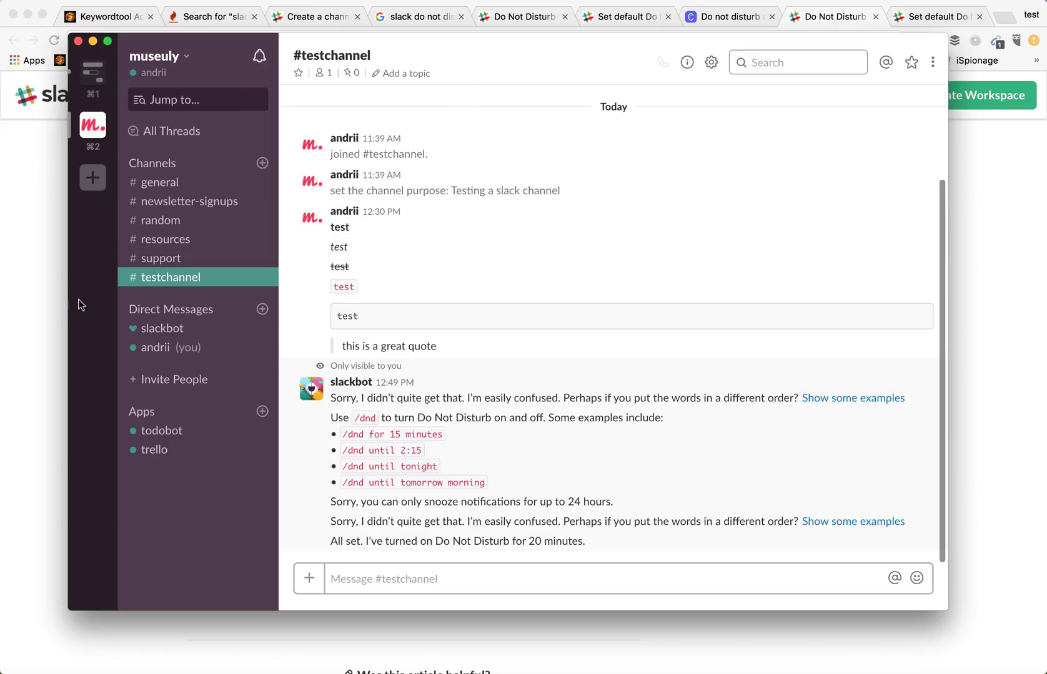
- Return to the help article in Chrome and review the Snooze notifications and Slash commands sections
left_click(29, 293)
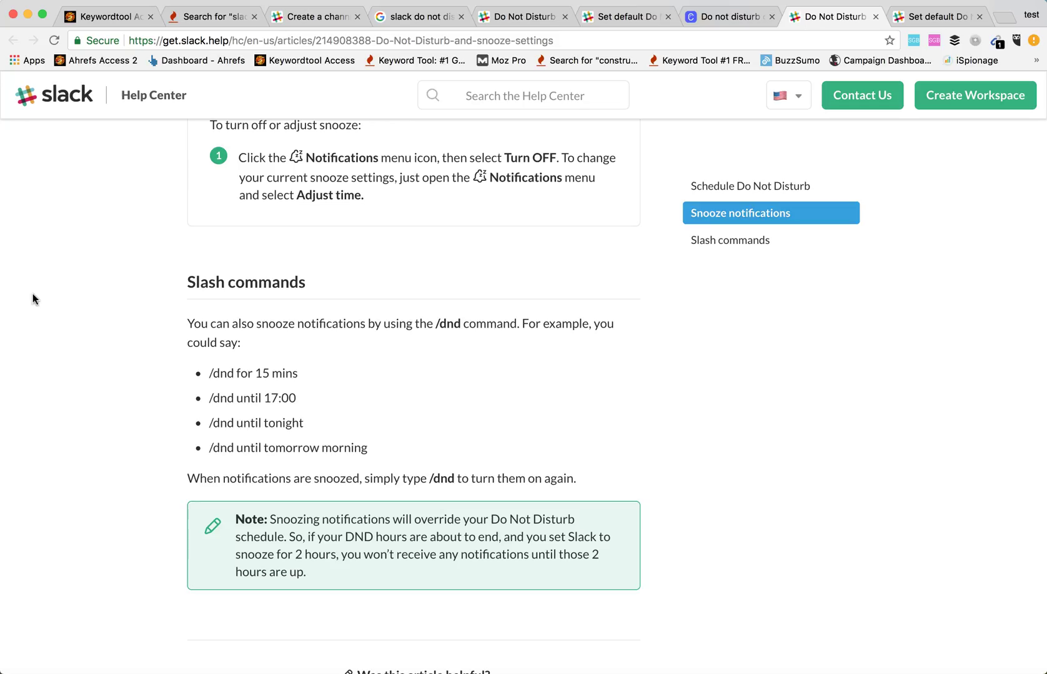
scroll(32, 295, "down", 4)
scroll(32, 295, "up", 3)
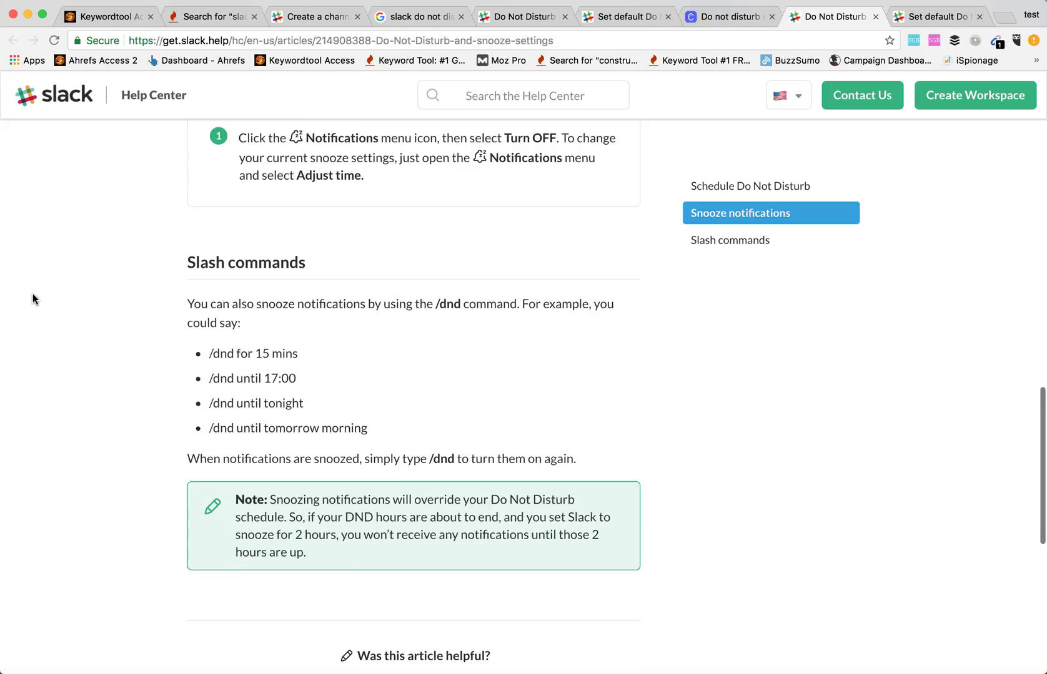
scroll(33, 295, "up", 3)
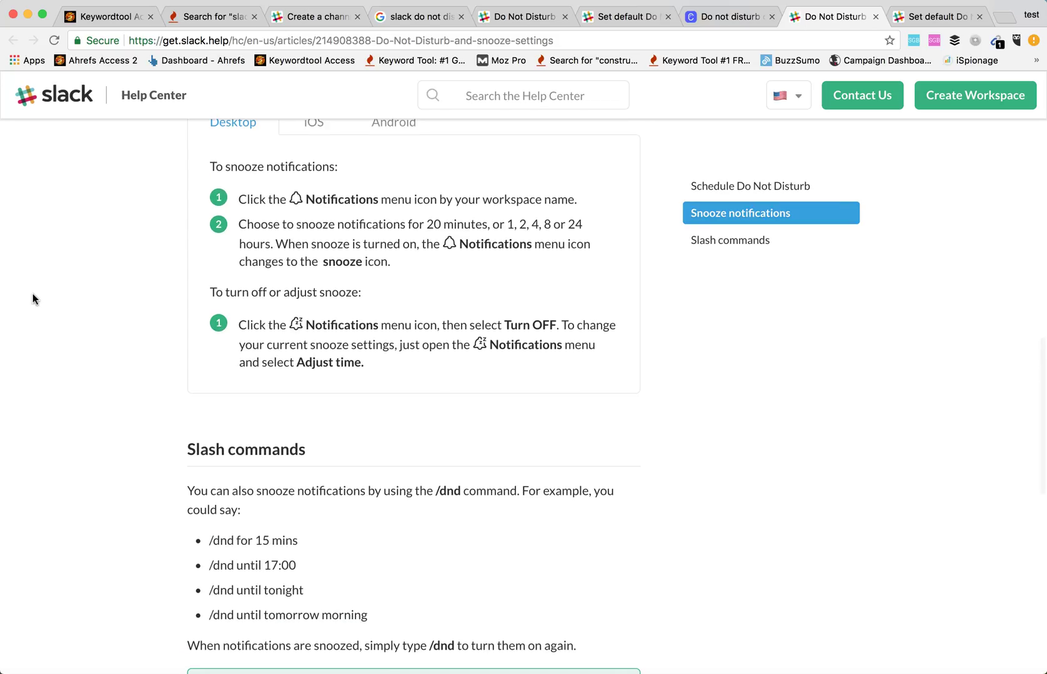
scroll(32, 295, "down", 5)
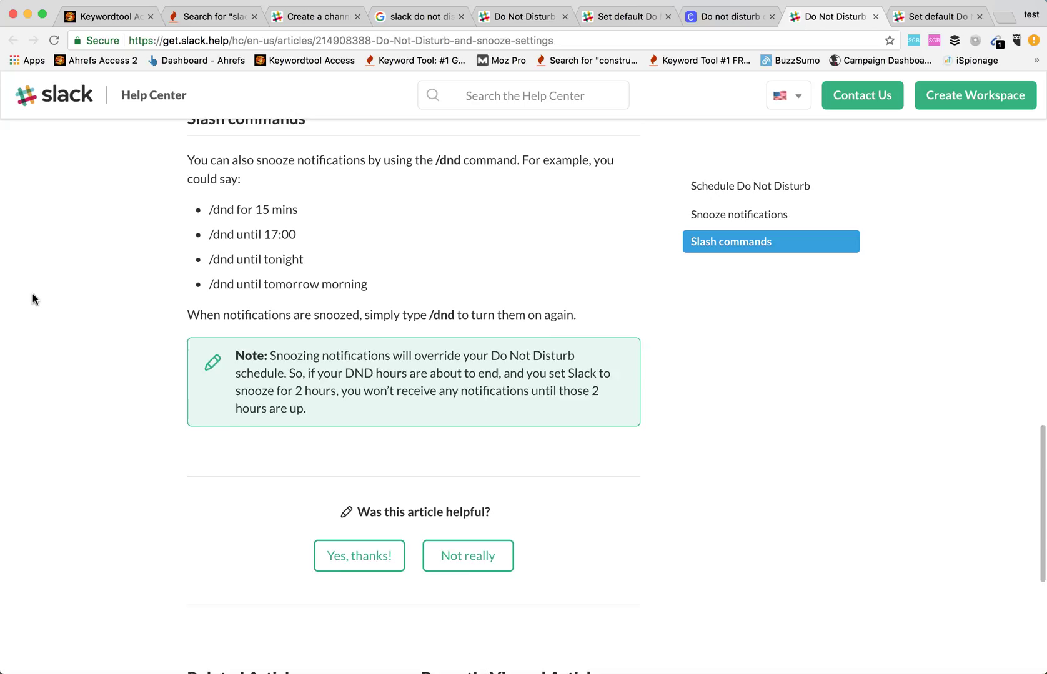
scroll(33, 295, "up", 5)
scroll(33, 298, "up", 2)
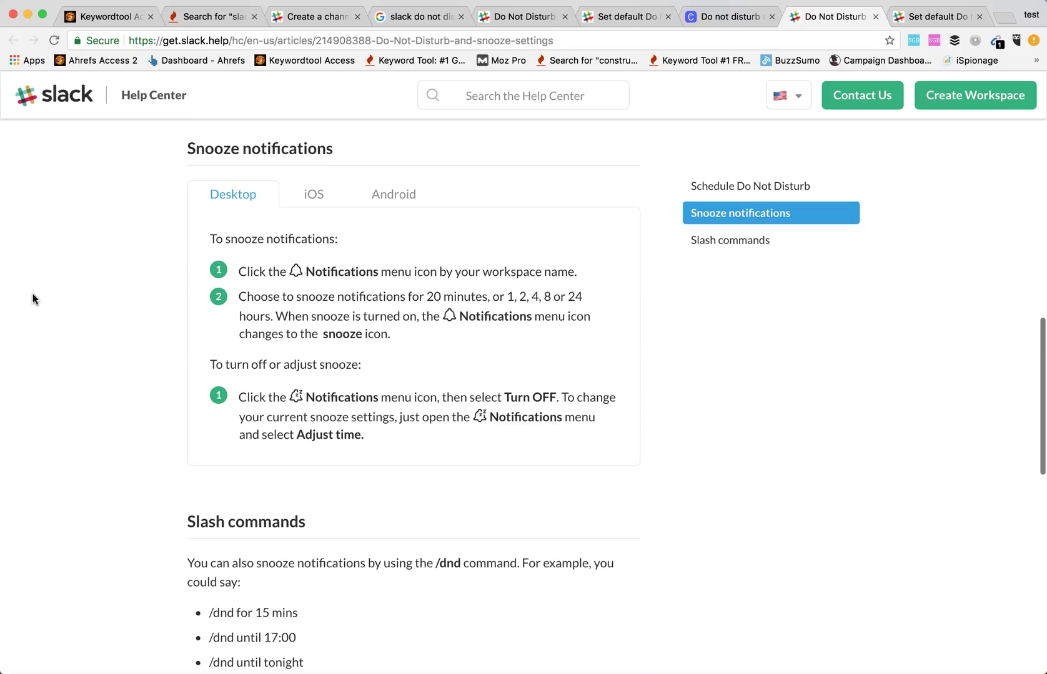
- Switch to the Safari admin settings and review the start-time options for the workspace's default Do Not Disturb hours, keeping 10:00 PM selected
key("super+Tab")
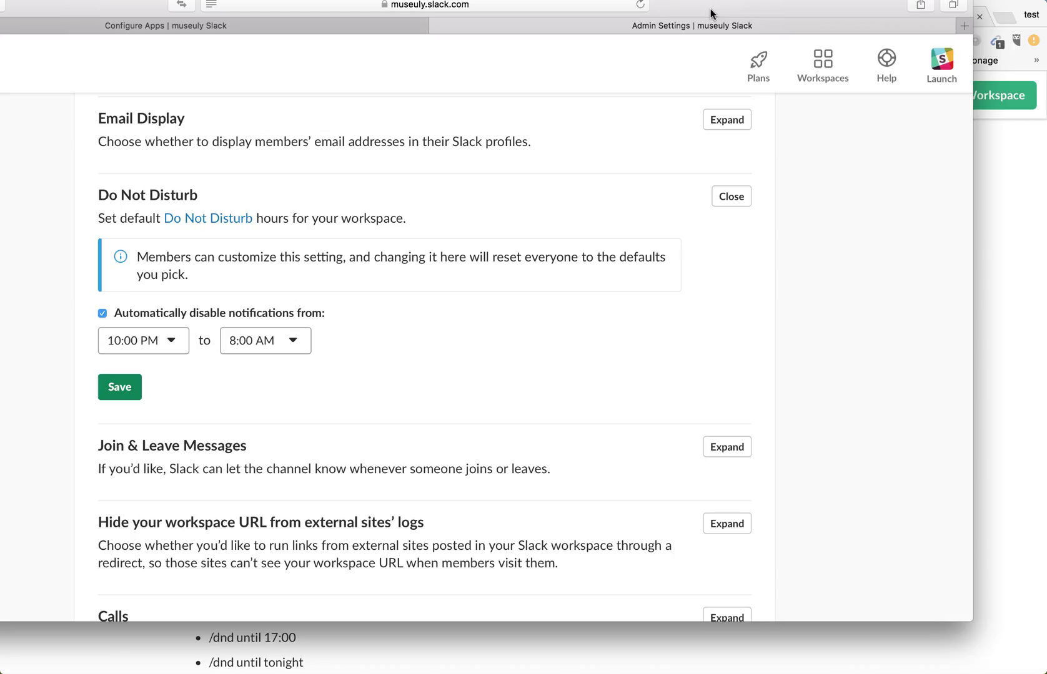
left_click_drag(710, 12, 809, 13)
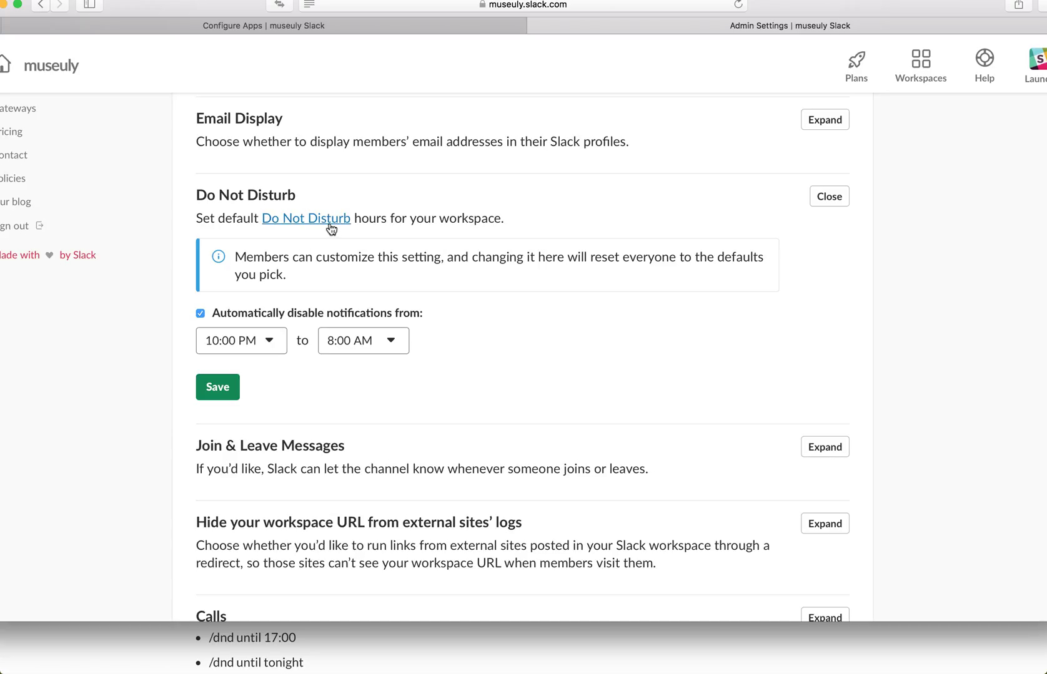
left_click(270, 343)
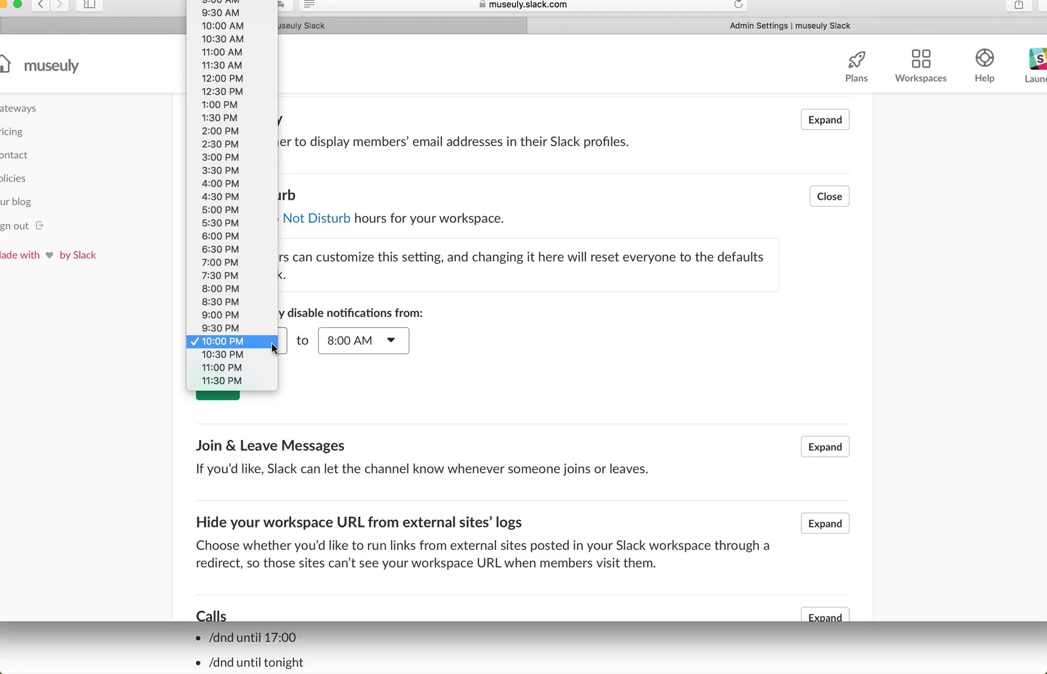
left_click(270, 342)
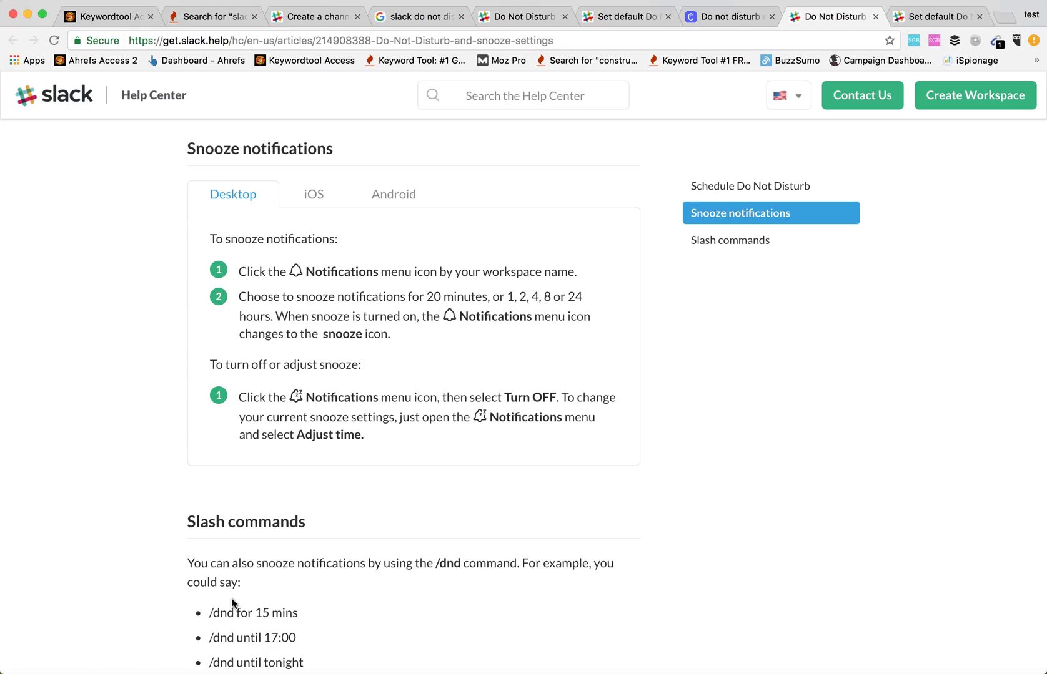
- Switch to the Slack app and open your personal Do Not Disturb schedule in the notification preferences
mouse_move(974, 672)
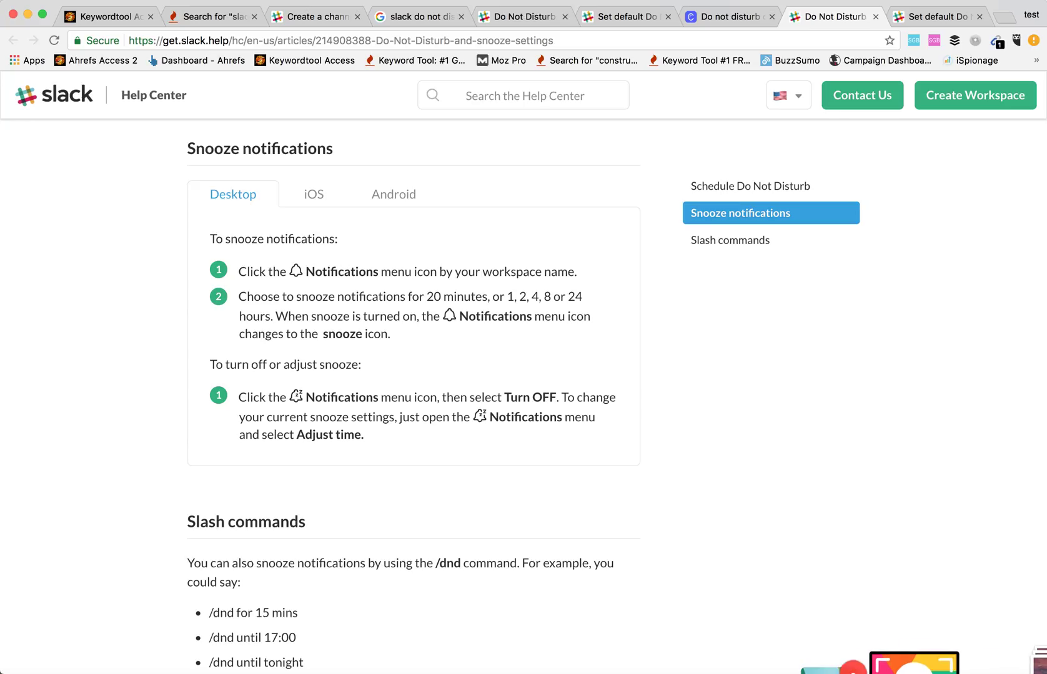
left_click(936, 665)
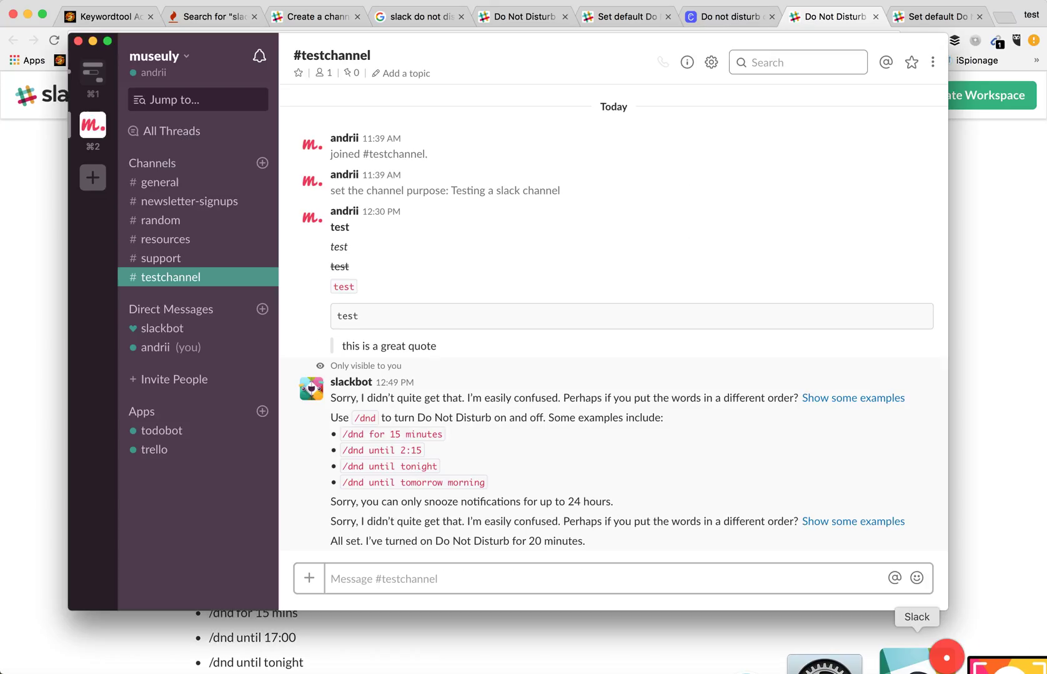
left_click(259, 60)
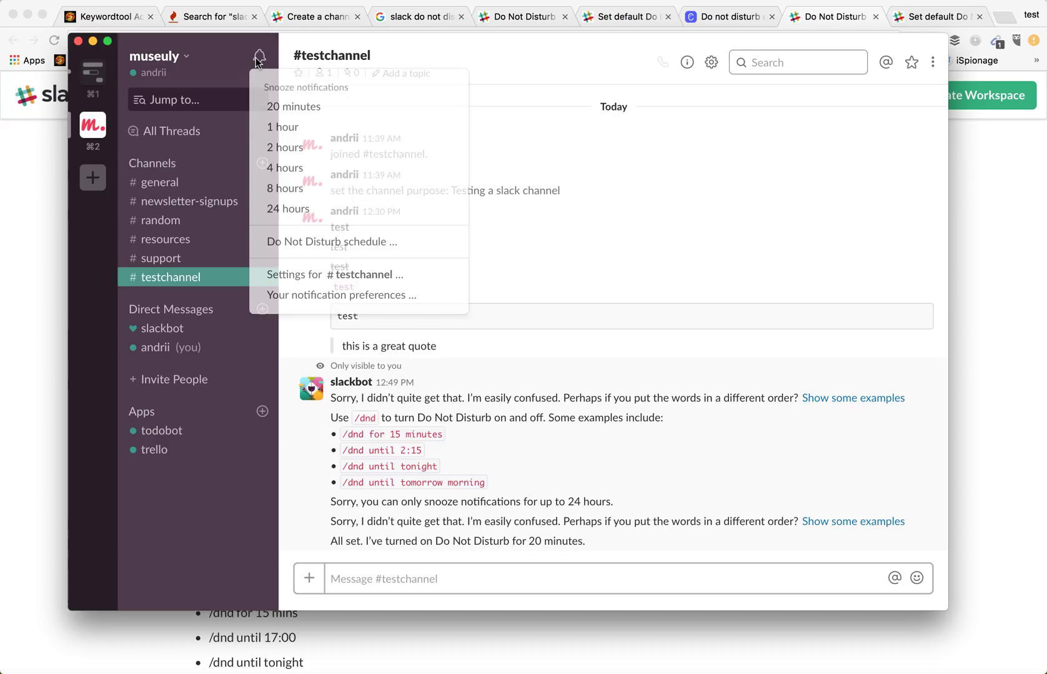
left_click(325, 242)
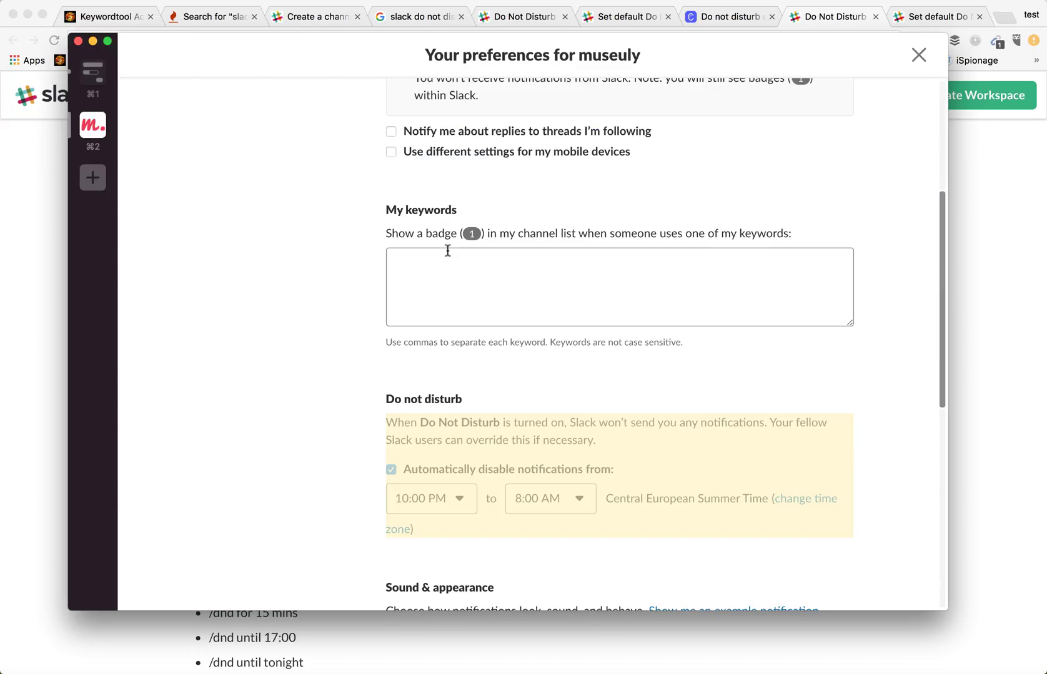
- Look through the start times available for automatically disabling notifications, then close the preferences without choosing another time
left_click(460, 503)
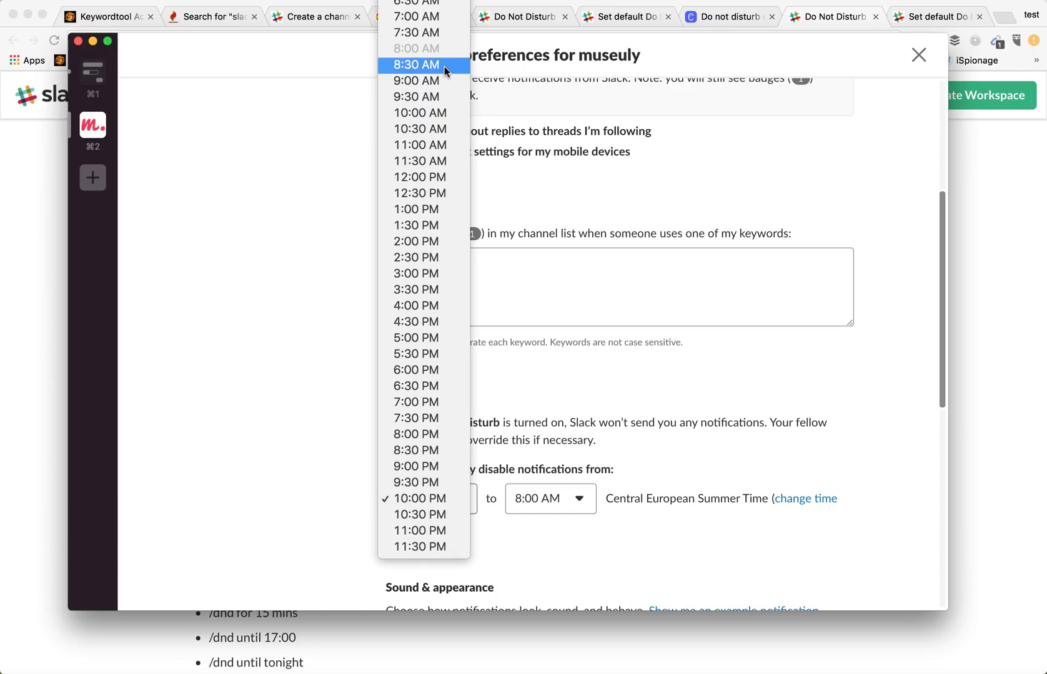
scroll(444, 66, "up", 5)
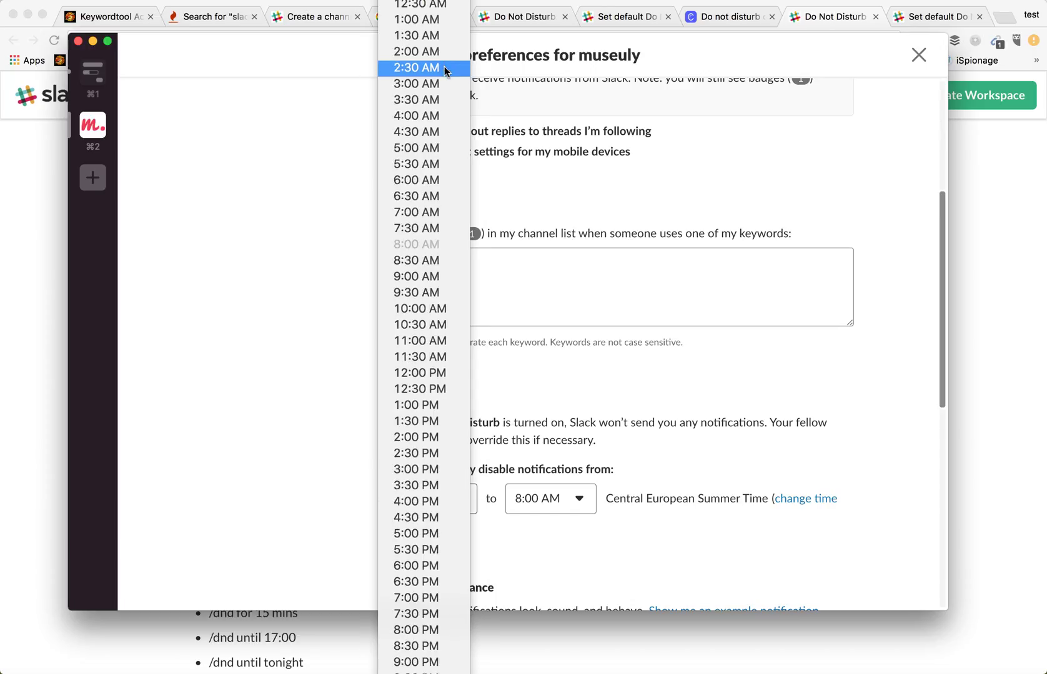
scroll(446, 71, "down", 2)
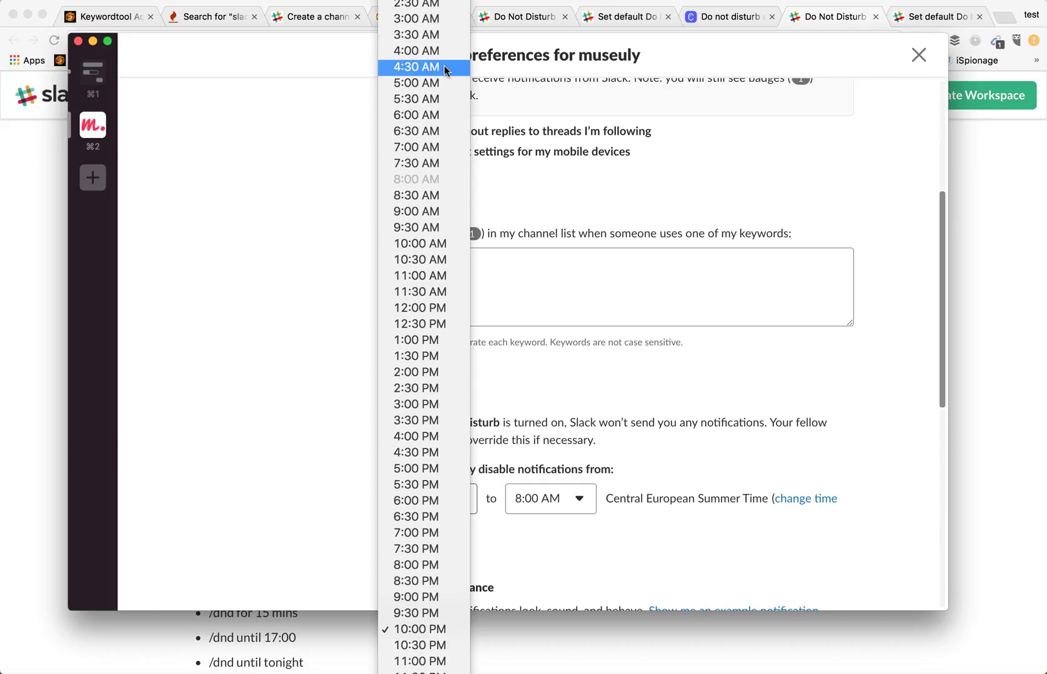
left_click(322, 153)
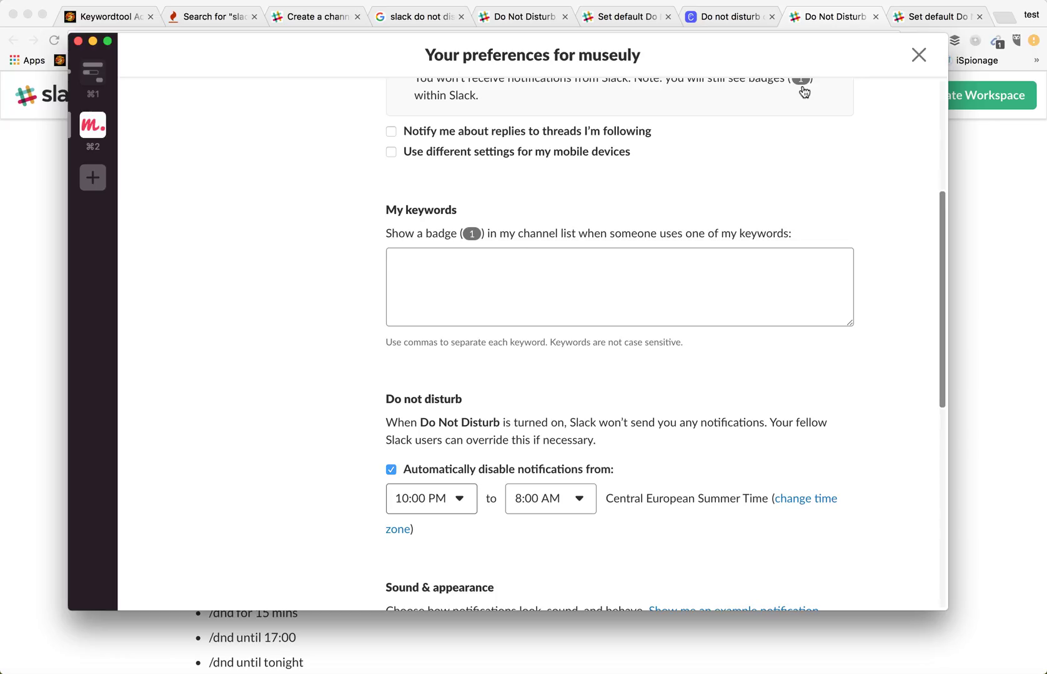
left_click(917, 56)
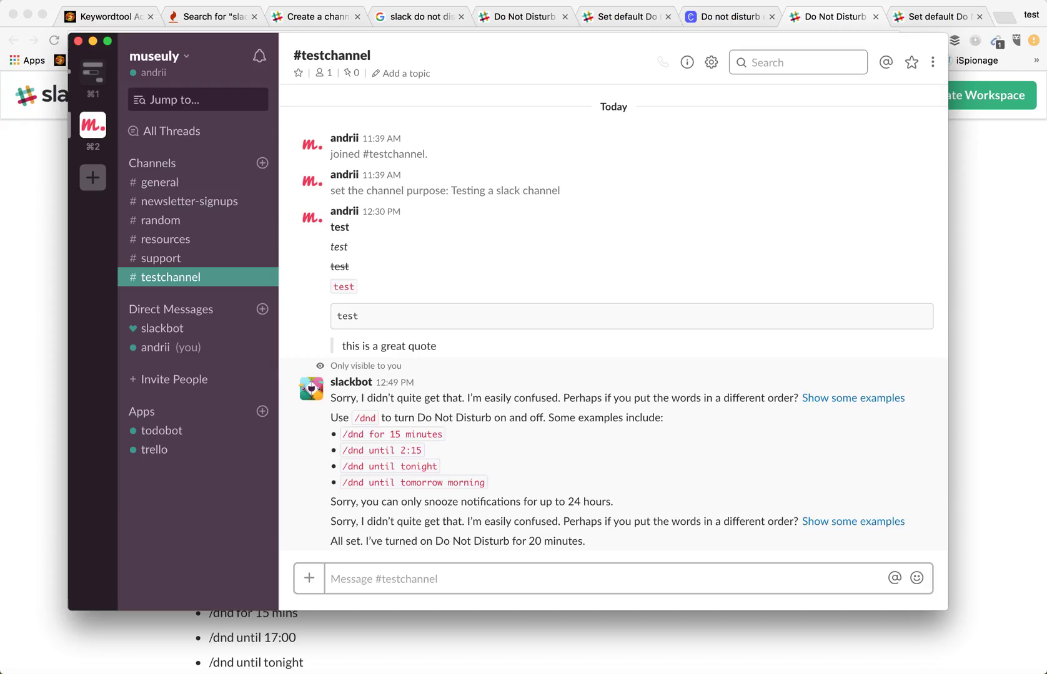